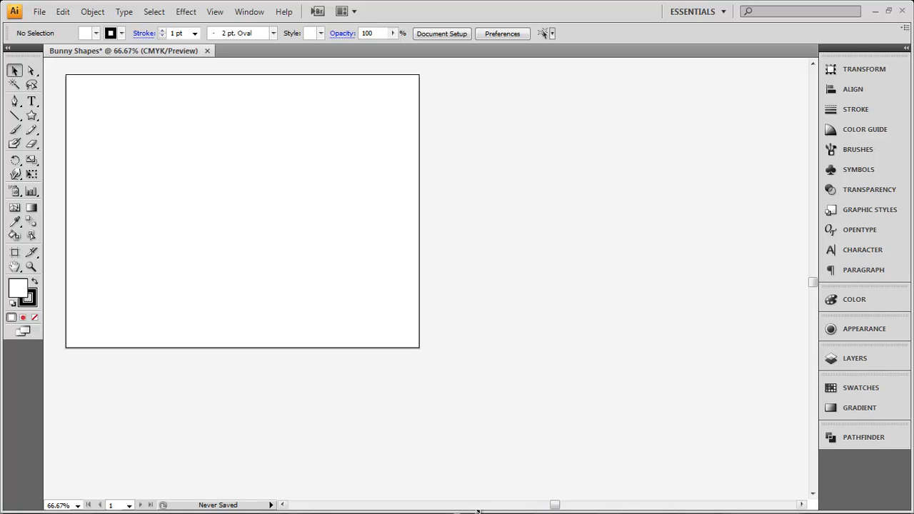
Review the reference bunny picture and the Week 7 assignment instructions, and return to the Bunny Shapes drawing.
{"action": "left_click", "coordinate": [875, 11]}
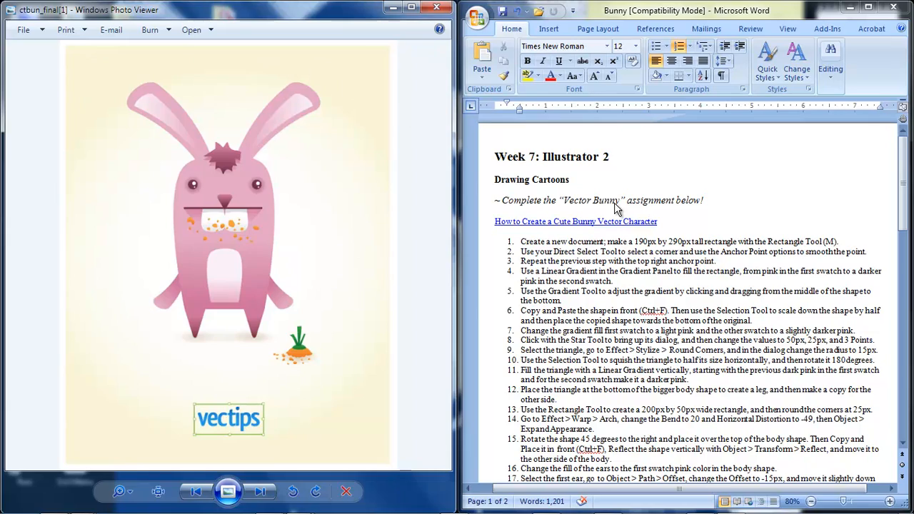
{"action": "left_click", "coordinate": [904, 206]}
{"action": "mouse_move", "coordinate": [904, 205]}
{"action": "left_mouse_down"}
{"action": "mouse_move", "coordinate": [904, 400]}
{"action": "mouse_move", "coordinate": [901, 223]}
{"action": "left_mouse_up"}
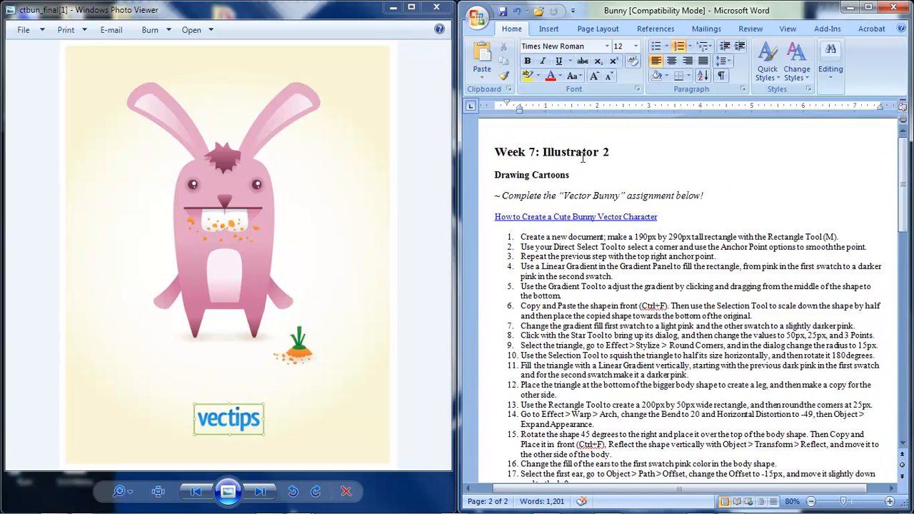
{"action": "mouse_move", "coordinate": [454, 513]}
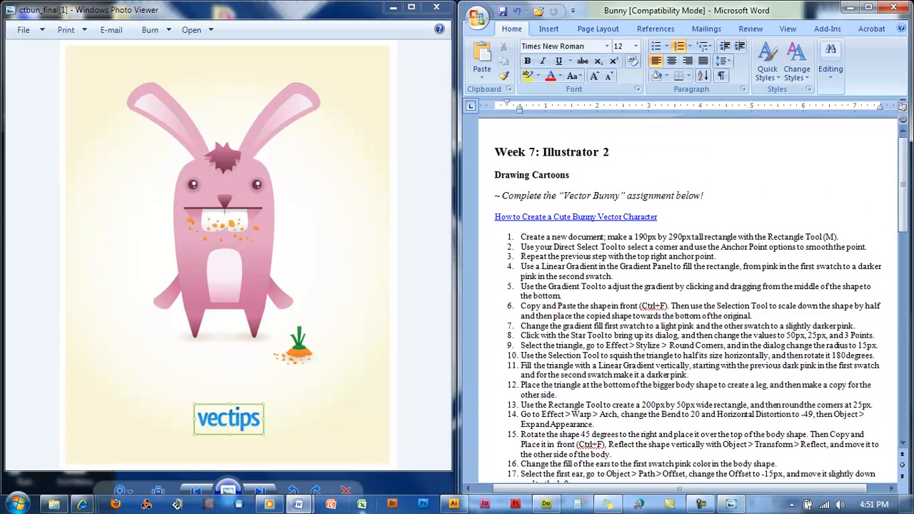
{"action": "left_click", "coordinate": [454, 504]}
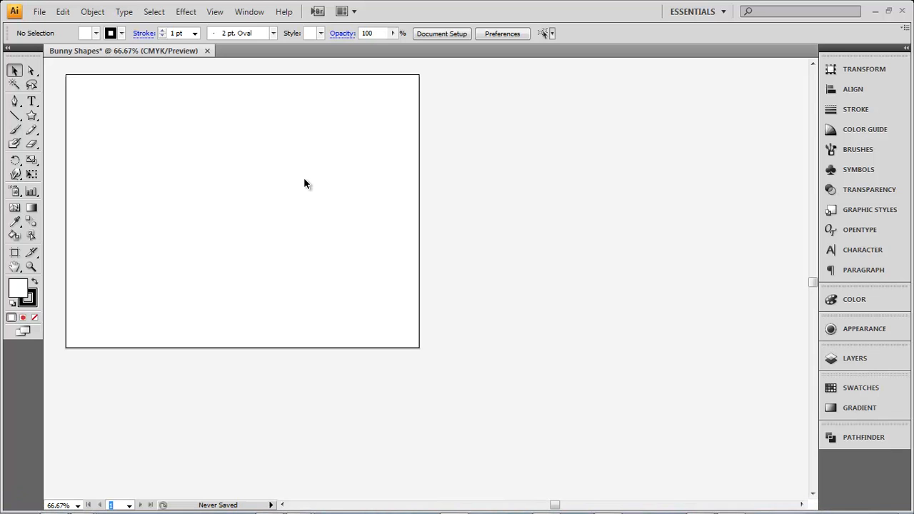
Draw a rectangle about 2.5 × 1.35 in and an ellipse about 3.1 × 2.2 in across the artboard's upper half.
{"action": "left_click", "coordinate": [31, 117]}
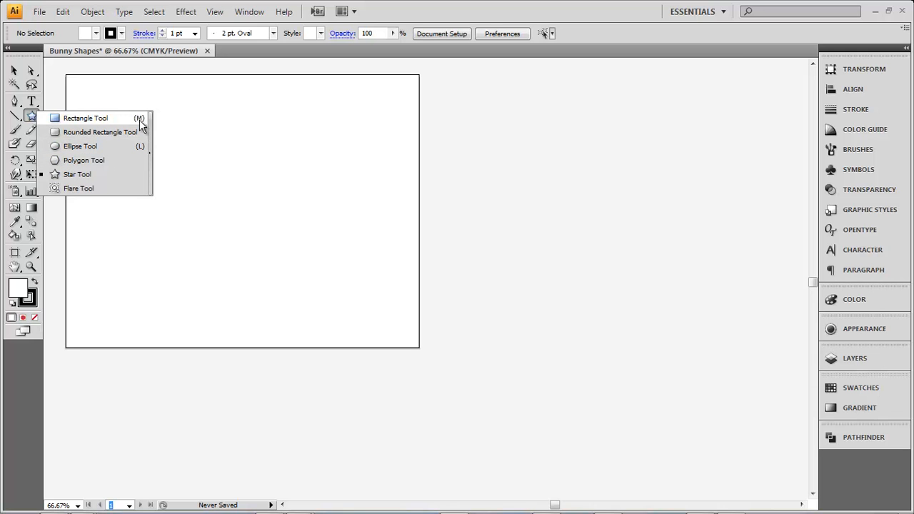
{"action": "left_click_drag", "start_coordinate": [16, 120], "coordinate": [176, 144]}
{"action": "key", "text": "m"}
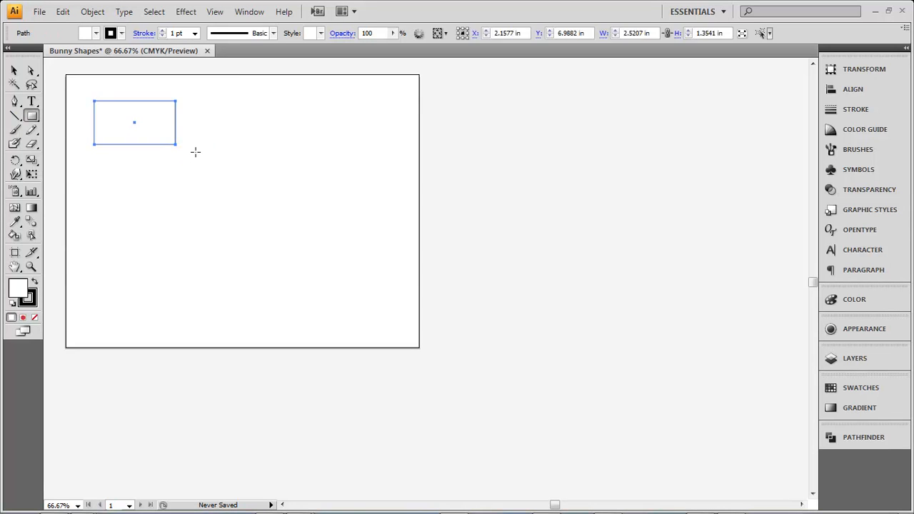
{"action": "left_click_drag", "start_coordinate": [257, 126], "coordinate": [357, 197]}
Draw a diagonal line below the rectangle, and place a 5-point star with a 0.9447 in first radius below the ellipse.
{"action": "key", "text": "backslash"}
{"action": "mouse_move", "coordinate": [108, 197]}
{"action": "left_mouse_down"}
{"action": "mouse_move", "coordinate": [153, 247]}
{"action": "mouse_move", "coordinate": [198, 269]}
{"action": "left_mouse_up"}
{"action": "left_click", "coordinate": [37, 120]}
{"action": "left_click_drag", "start_coordinate": [33, 117], "coordinate": [100, 176]}
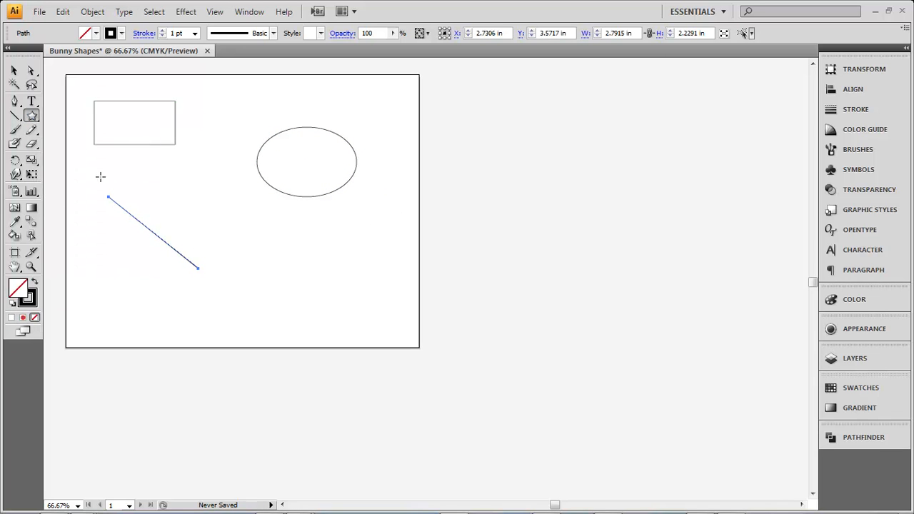
{"action": "left_click", "coordinate": [296, 270]}
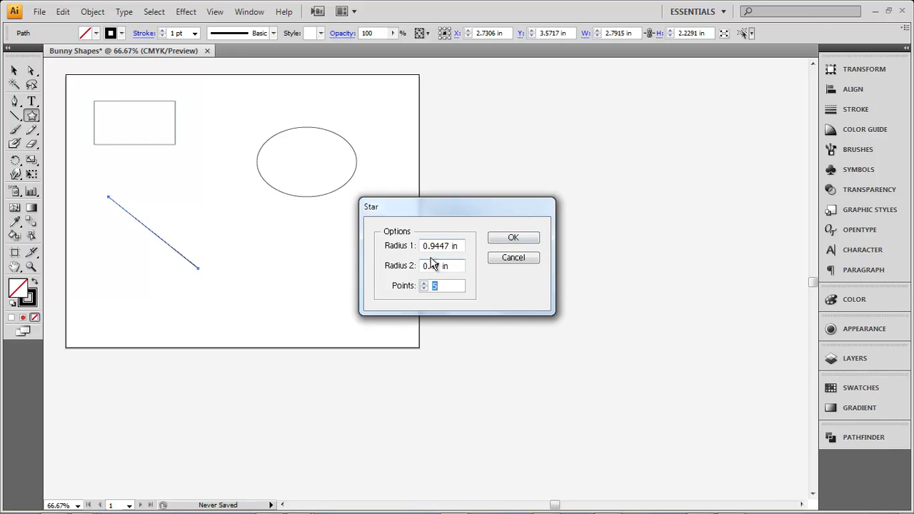
{"action": "left_click", "coordinate": [513, 241]}
Give the star a solid white fill and deselect it.
{"action": "left_click", "coordinate": [14, 70]}
{"action": "left_click", "coordinate": [357, 273]}
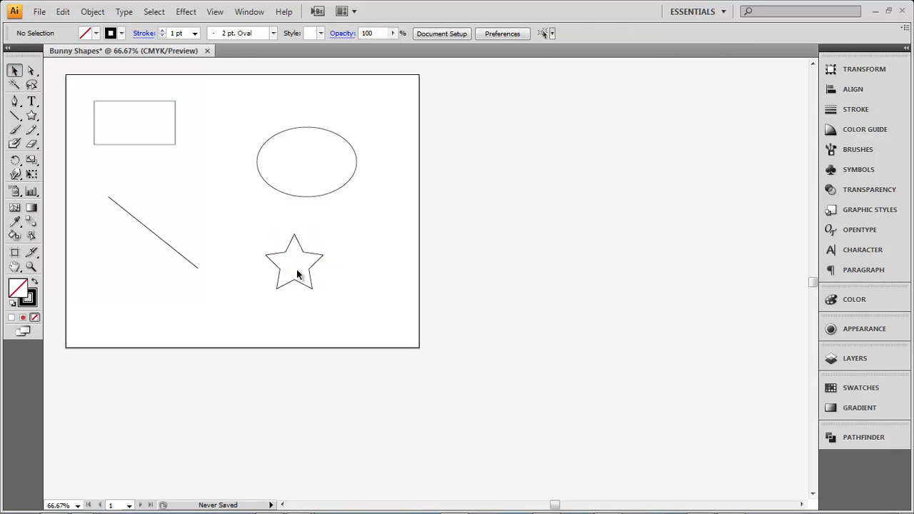
{"action": "left_click_drag", "start_coordinate": [330, 288], "coordinate": [267, 241]}
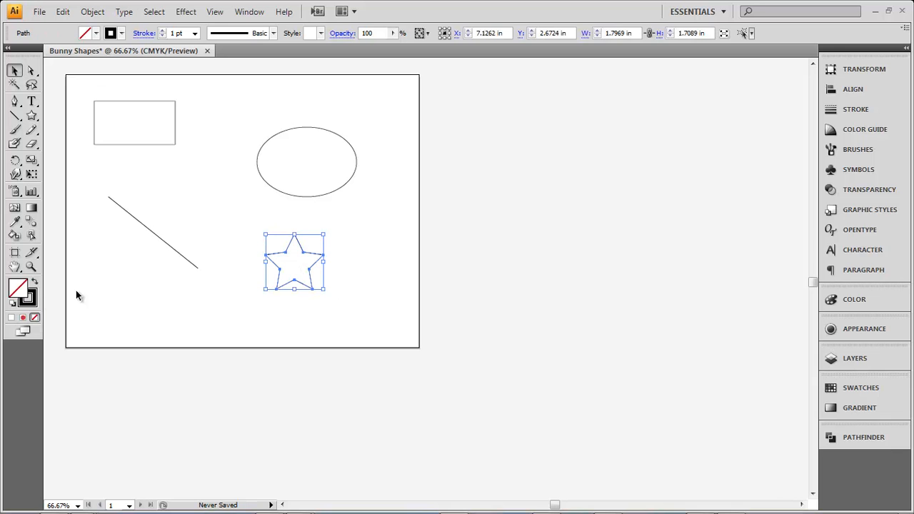
{"action": "left_click", "coordinate": [12, 317]}
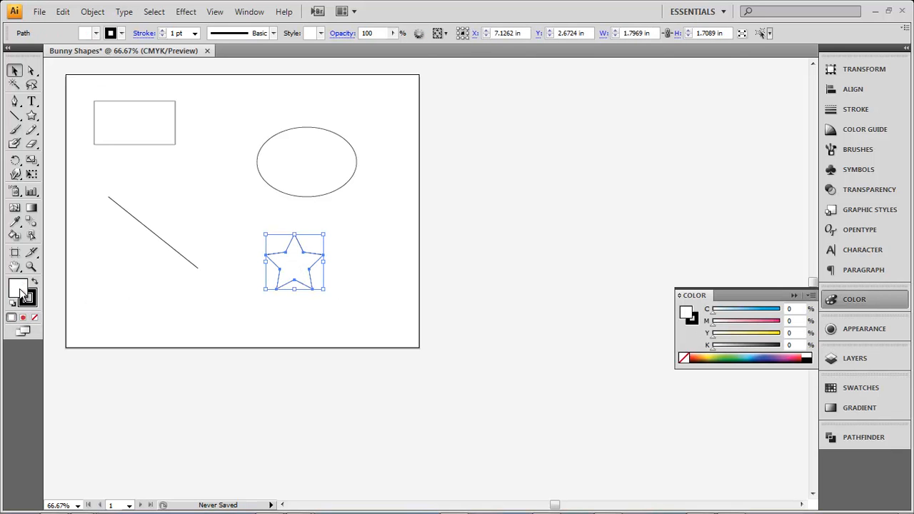
{"action": "left_click", "coordinate": [349, 265]}
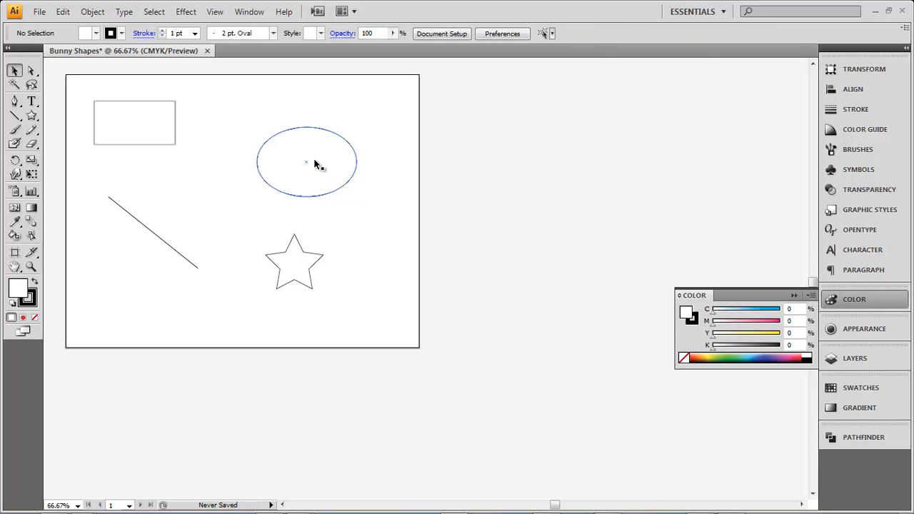
{"action": "left_click", "coordinate": [307, 162]}
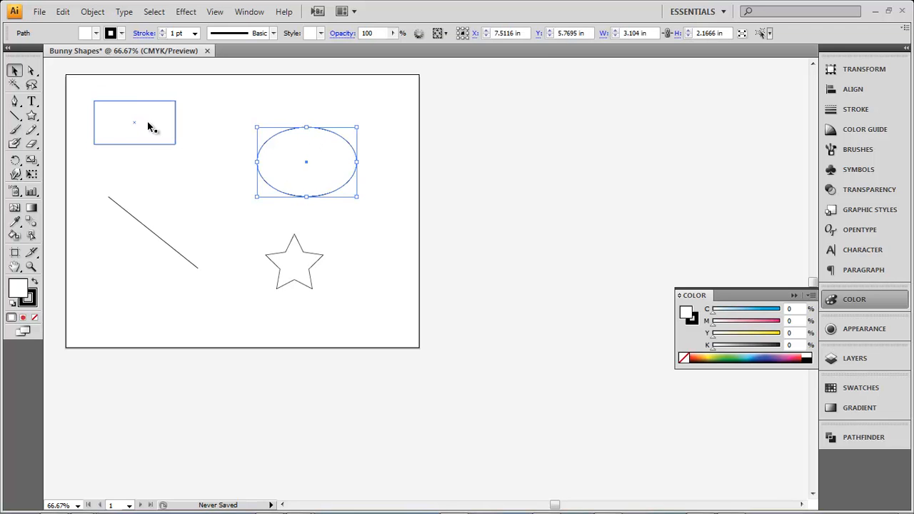
{"action": "left_click", "coordinate": [169, 220]}
{"action": "left_click", "coordinate": [172, 247]}
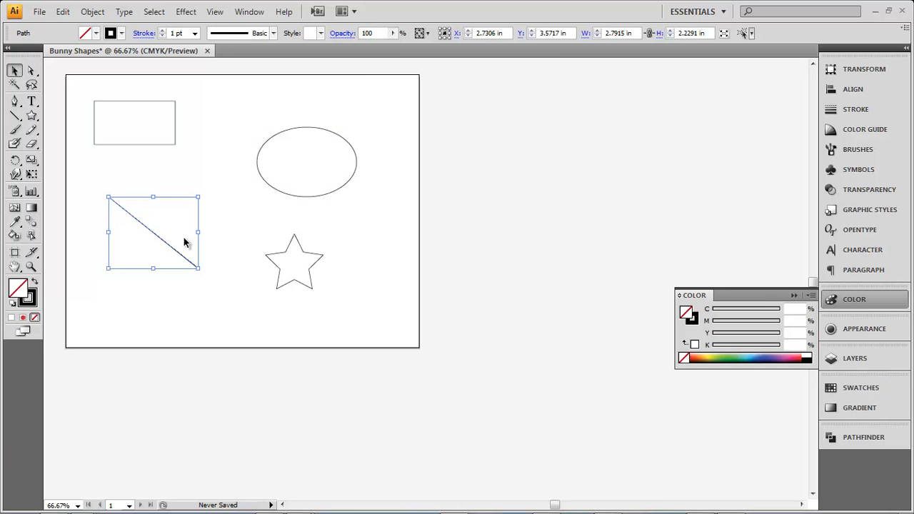
Move the rectangle slightly inward on the artboard and enlarge it to about 3.29 × 1.99 in.
{"action": "left_click", "coordinate": [365, 222]}
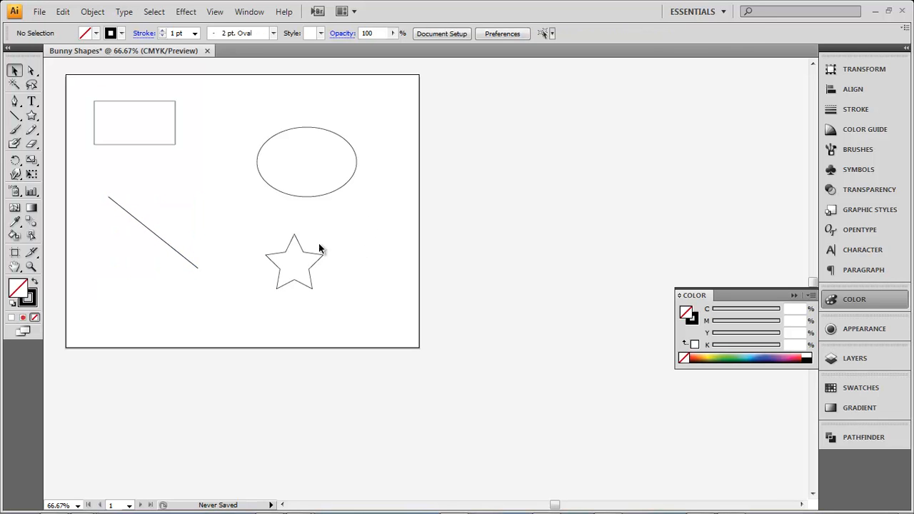
{"action": "left_click_drag", "start_coordinate": [156, 134], "coordinate": [208, 169]}
{"action": "left_click", "coordinate": [231, 193]}
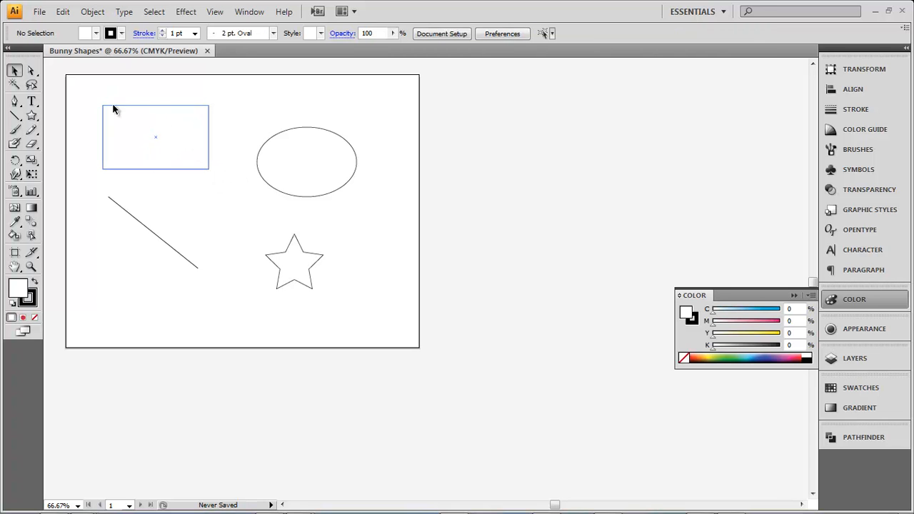
Convert the rectangle's upper and lower pairs of corner anchor points to smooth points.
{"action": "left_click", "coordinate": [31, 71]}
{"action": "left_click_drag", "start_coordinate": [227, 91], "coordinate": [105, 122]}
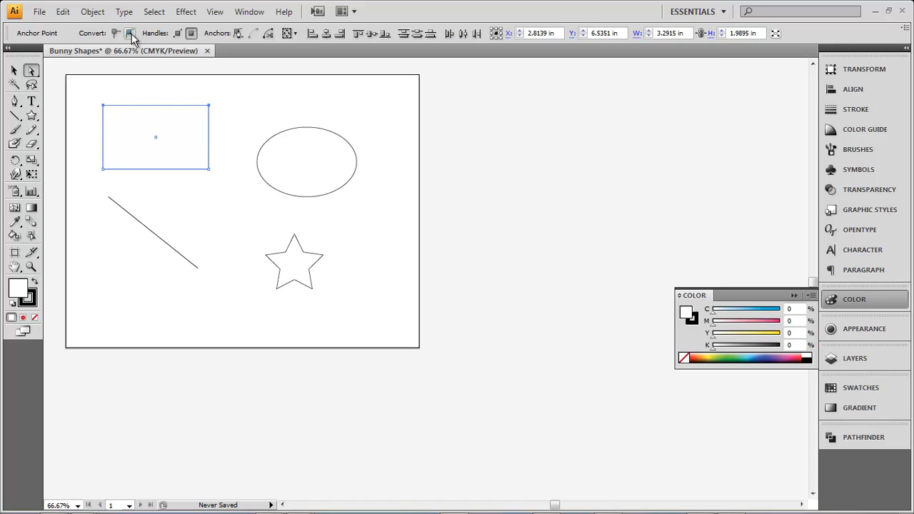
{"action": "left_click", "coordinate": [130, 34]}
{"action": "left_click_drag", "start_coordinate": [226, 172], "coordinate": [75, 157]}
{"action": "left_click", "coordinate": [130, 35]}
Convert all of the star's anchor points to smooth points and deselect it.
{"action": "left_click_drag", "start_coordinate": [318, 303], "coordinate": [257, 230]}
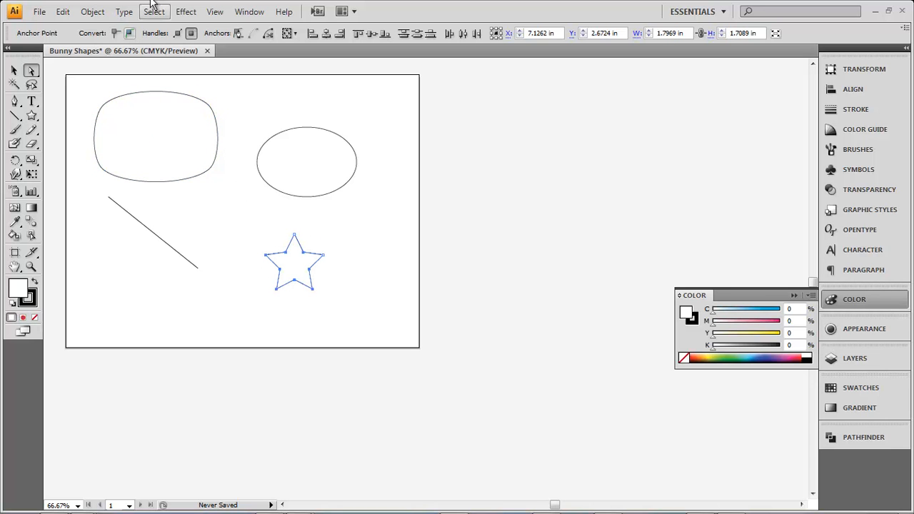
{"action": "left_click", "coordinate": [130, 34]}
{"action": "left_click_drag", "start_coordinate": [337, 249], "coordinate": [333, 273]}
{"action": "left_click", "coordinate": [130, 34]}
{"action": "left_click", "coordinate": [343, 317]}
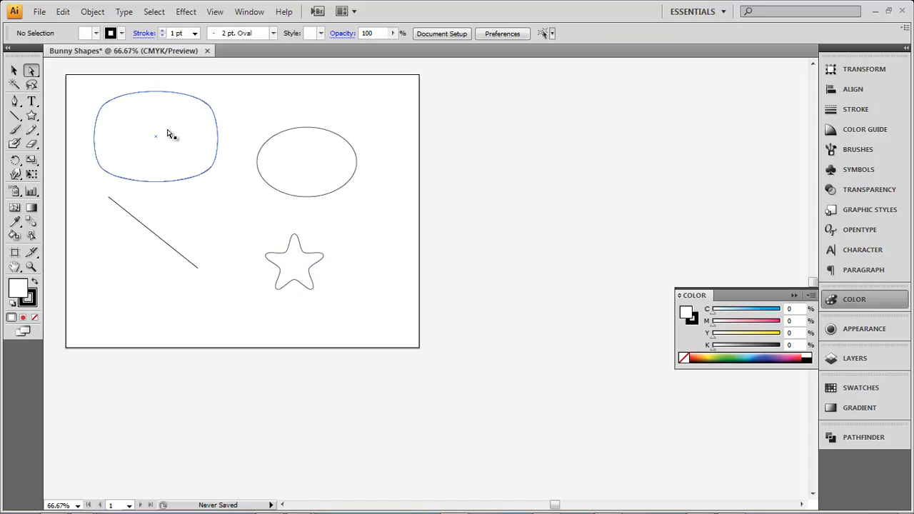
{"action": "left_click", "coordinate": [211, 108]}
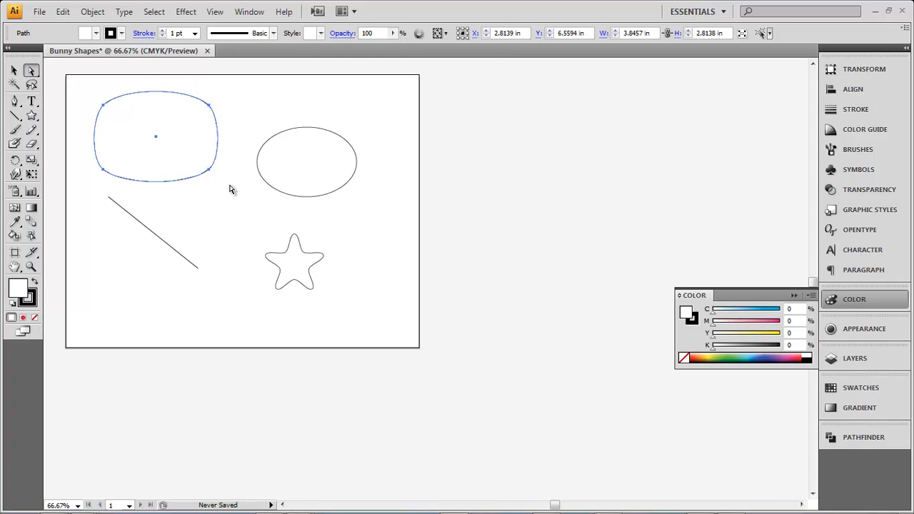
{"action": "left_click", "coordinate": [243, 212]}
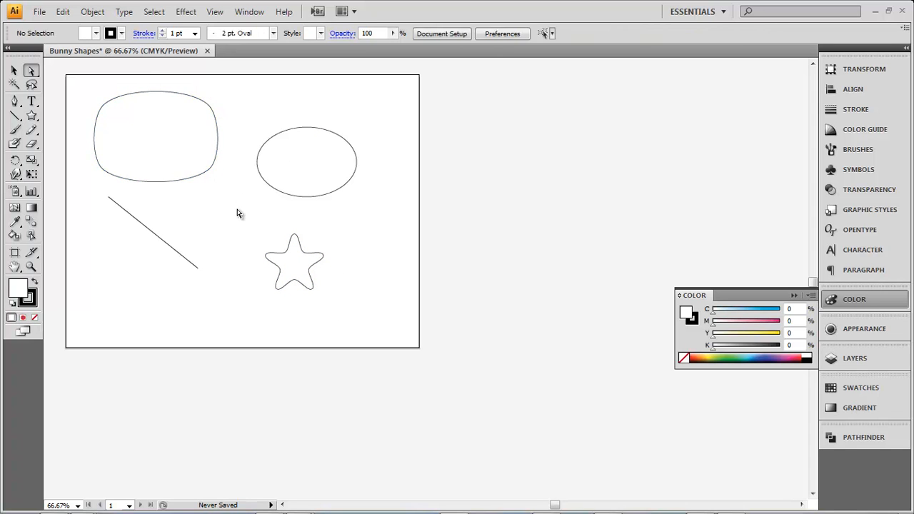
Draw a second rectangle about 3.87 × 1.94 in on the empty canvas beside the artboard.
{"action": "key", "text": "m"}
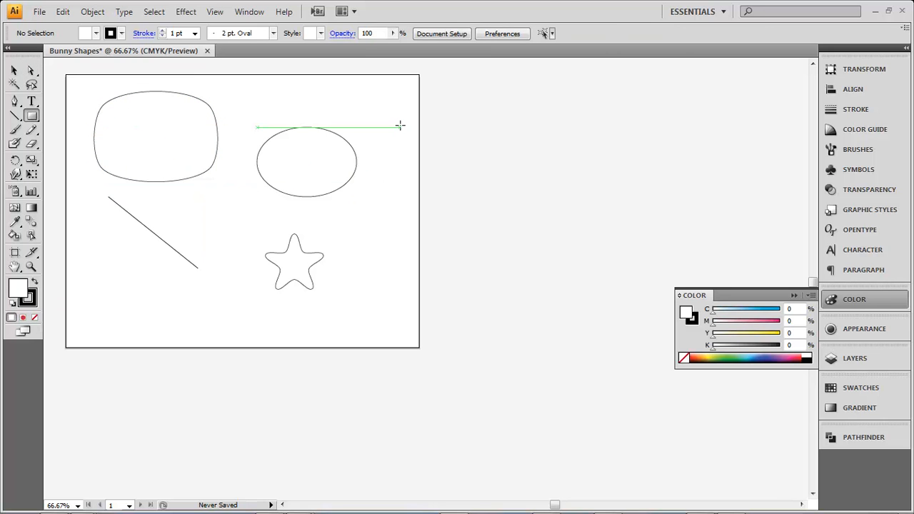
{"action": "left_click_drag", "start_coordinate": [462, 112], "coordinate": [587, 174]}
{"action": "key", "text": "a"}
{"action": "left_click", "coordinate": [15, 70]}
{"action": "left_click", "coordinate": [519, 200]}
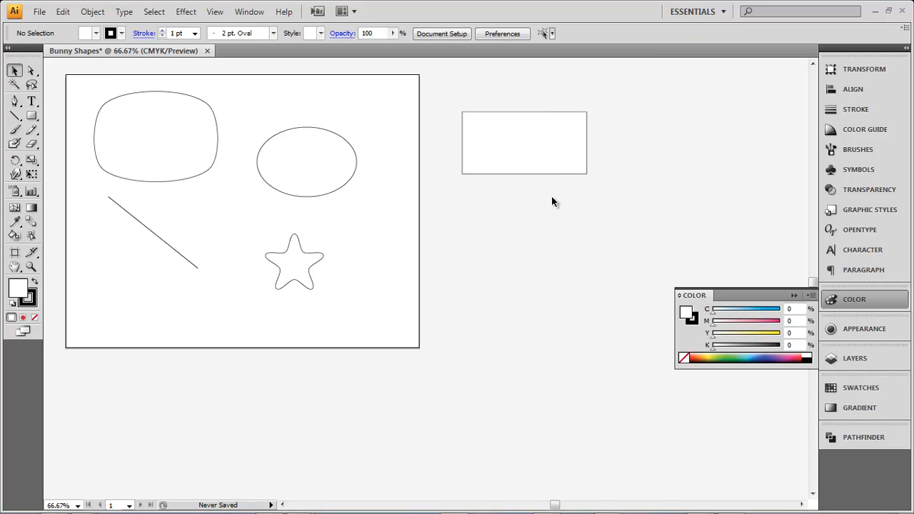
Open the Stylize effect Round Corners for the rectangle beside the artboard and turn on its preview.
{"action": "left_click", "coordinate": [509, 145]}
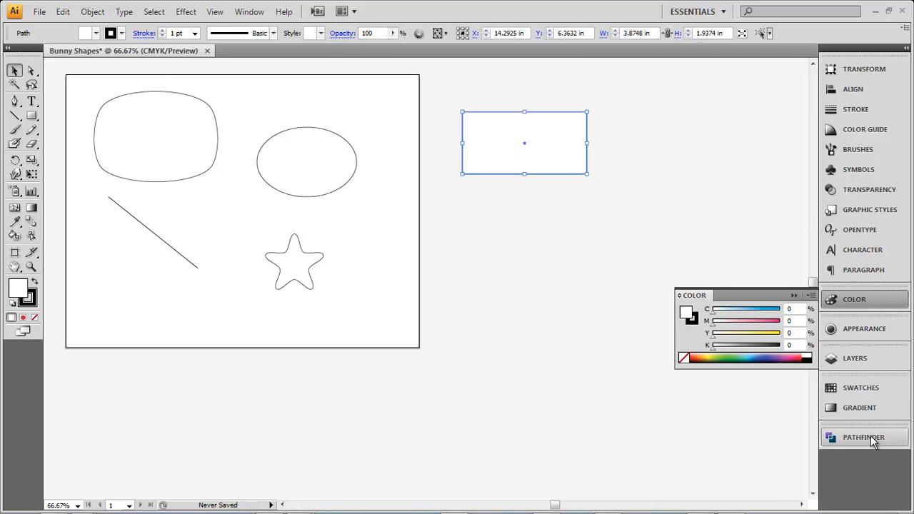
{"action": "mouse_move", "coordinate": [871, 437]}
{"action": "left_mouse_down"}
{"action": "mouse_move", "coordinate": [872, 420]}
{"action": "mouse_move", "coordinate": [872, 439]}
{"action": "left_mouse_up"}
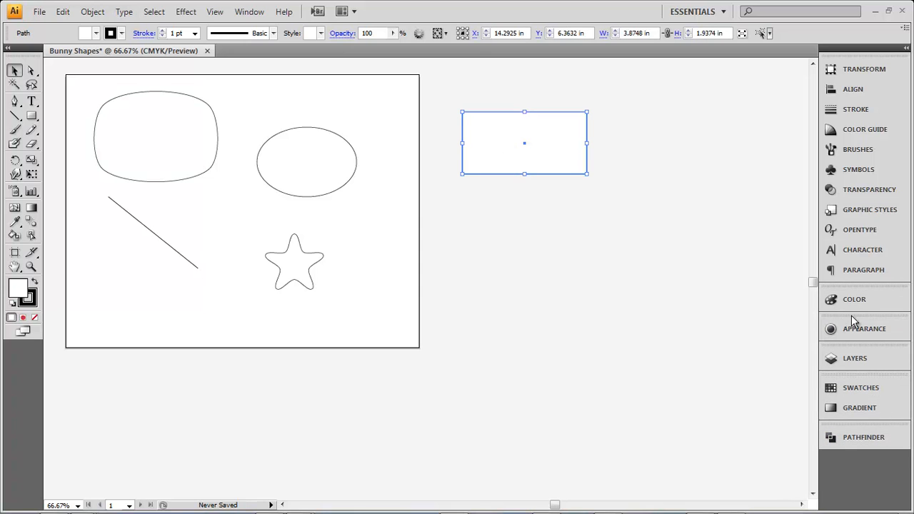
{"action": "left_click", "coordinate": [136, 12]}
{"action": "mouse_move", "coordinate": [187, 13]}
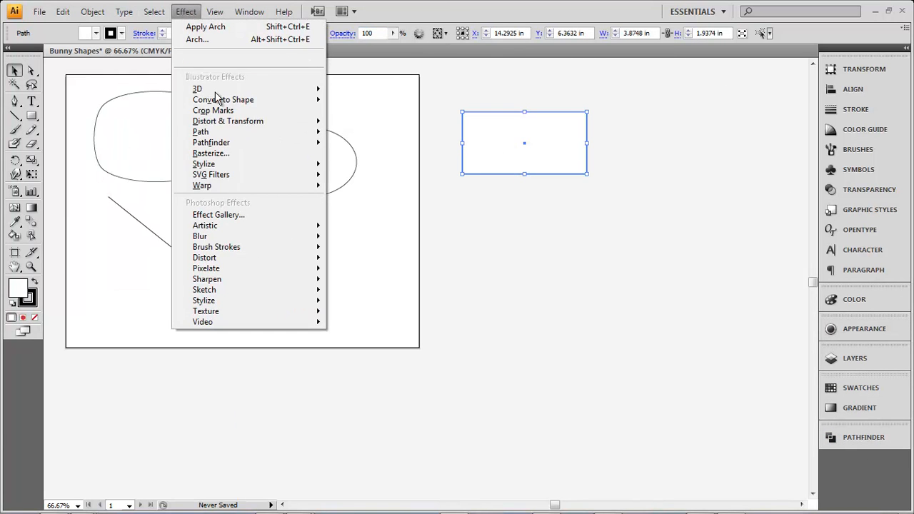
{"action": "mouse_move", "coordinate": [230, 163]}
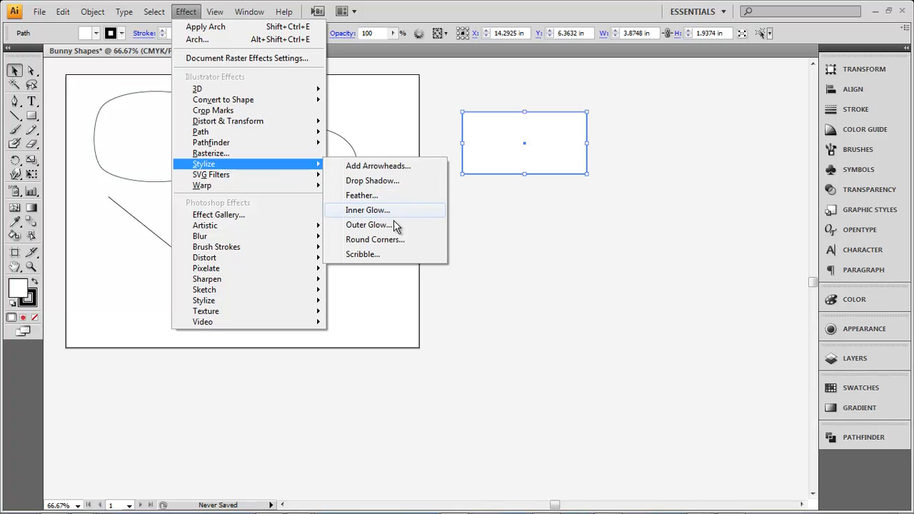
{"action": "left_click", "coordinate": [389, 241]}
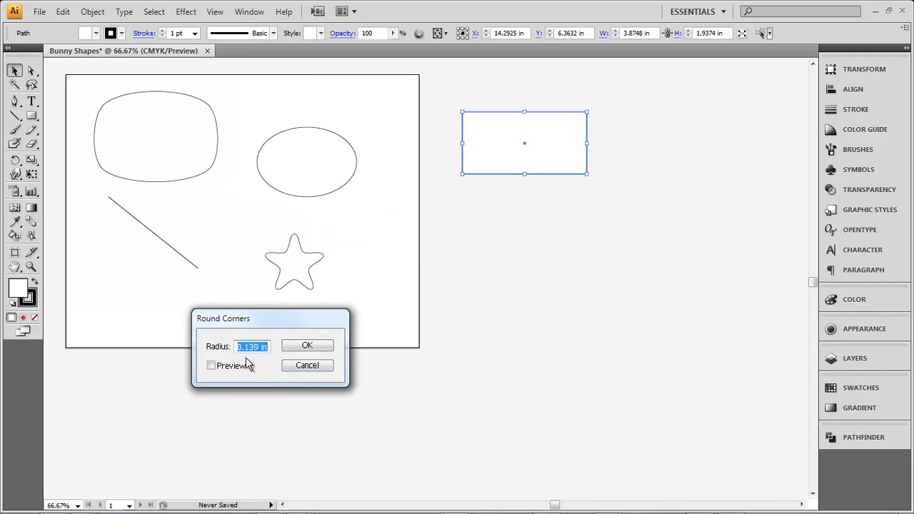
{"action": "left_click_drag", "start_coordinate": [262, 321], "coordinate": [653, 282]}
{"action": "left_click", "coordinate": [601, 325]}
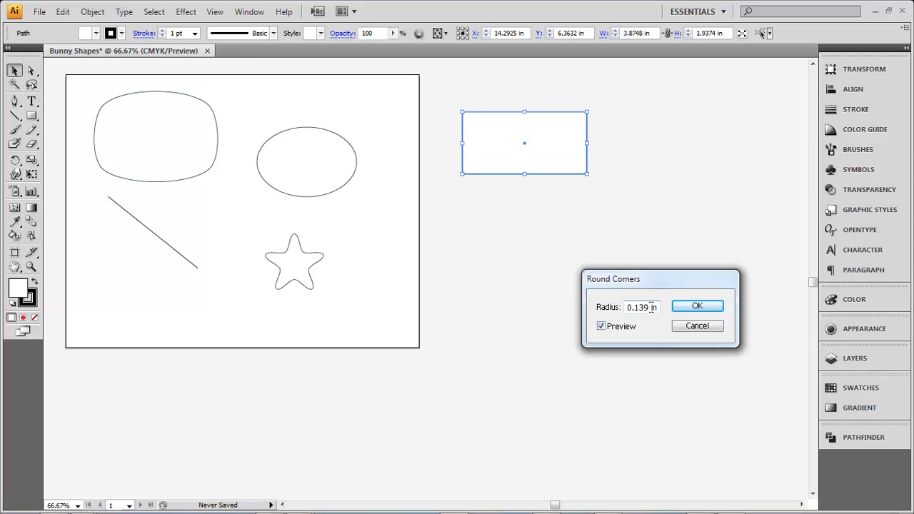
Preview a 0.75 in corner radius, fine-tune it to a smaller rounding, and apply Round Corners to the rectangle.
{"action": "left_click", "coordinate": [652, 307]}
{"action": "key", "text": "Up"}
{"action": "key", "text": "Up"}
{"action": "key", "text": "Up"}
{"action": "key", "text": "Up"}
{"action": "key", "text": "Up"}
{"action": "key", "text": "Up"}
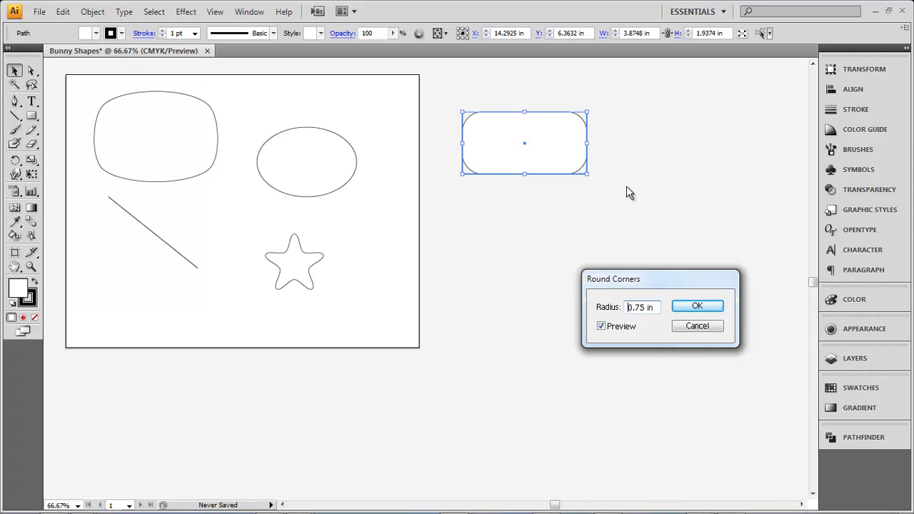
{"action": "key", "text": "Up"}
{"action": "key", "text": "Down"}
{"action": "key", "text": "Down"}
{"action": "key", "text": "Down"}
{"action": "key", "text": "Down"}
{"action": "left_click", "coordinate": [698, 307]}
{"action": "left_click", "coordinate": [628, 115]}
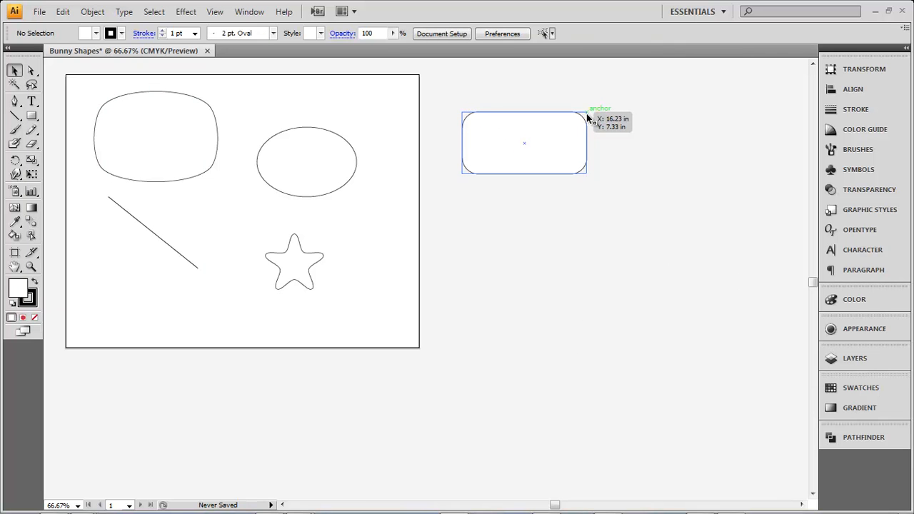
Try expanding the rounded rectangle's appearance to get editable anchor points on its corners.
{"action": "left_click", "coordinate": [510, 136]}
{"action": "left_click", "coordinate": [31, 70]}
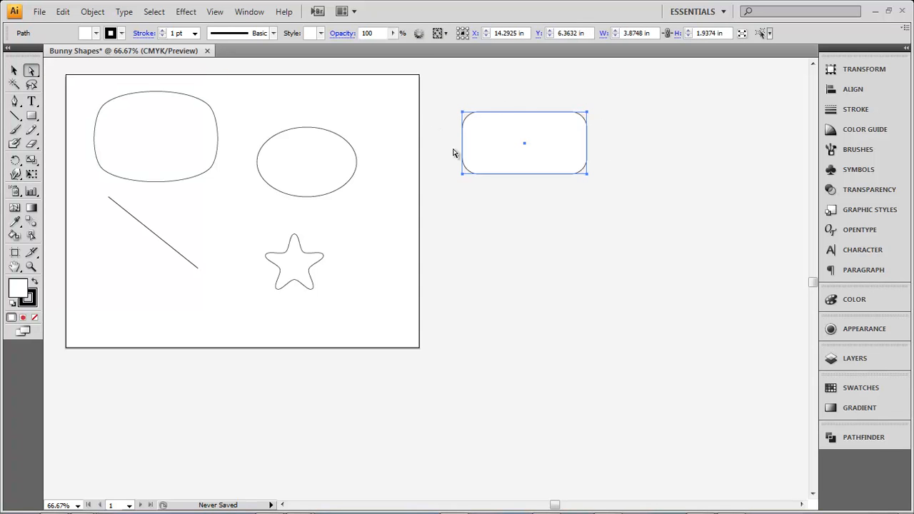
{"action": "left_click", "coordinate": [100, 13]}
{"action": "left_click", "coordinate": [162, 173]}
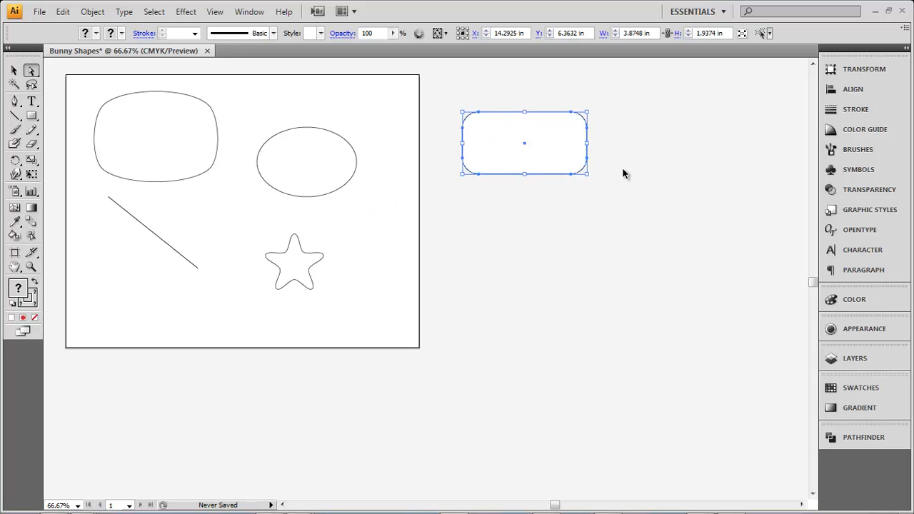
{"action": "key", "text": "ctrl+shift+g"}
{"action": "left_click", "coordinate": [612, 150]}
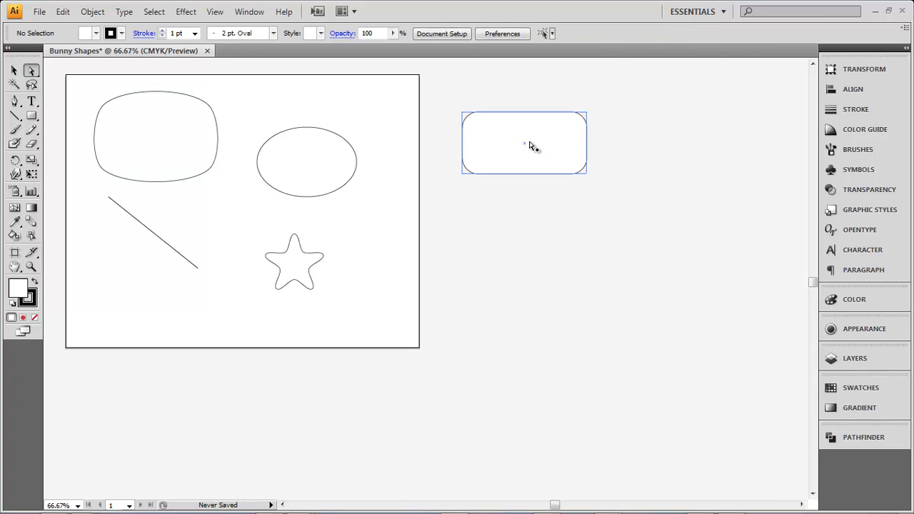
{"action": "left_click", "coordinate": [13, 70]}
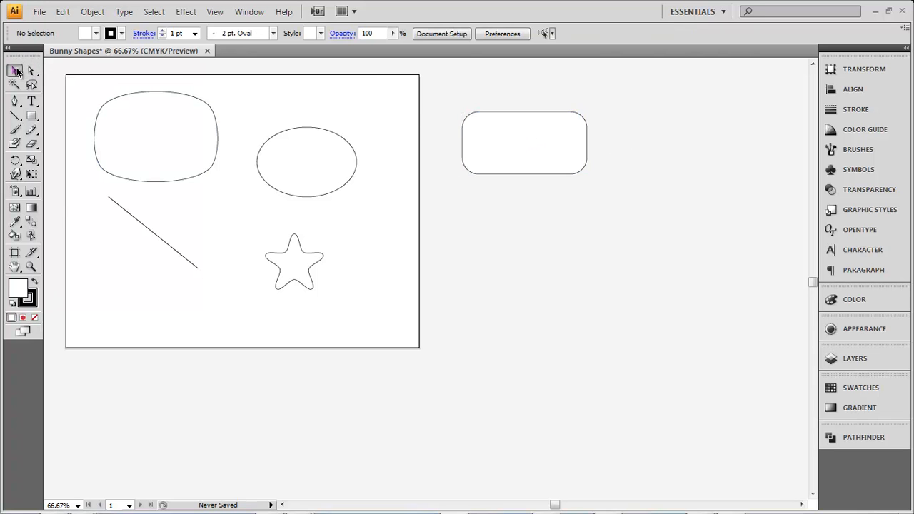
Move the rounded rectangle beside the artboard slightly closer to the artboard and look over the available Stylize effects.
{"action": "left_click", "coordinate": [541, 149]}
{"action": "left_click_drag", "start_coordinate": [540, 149], "coordinate": [522, 146]}
{"action": "left_click", "coordinate": [186, 11]}
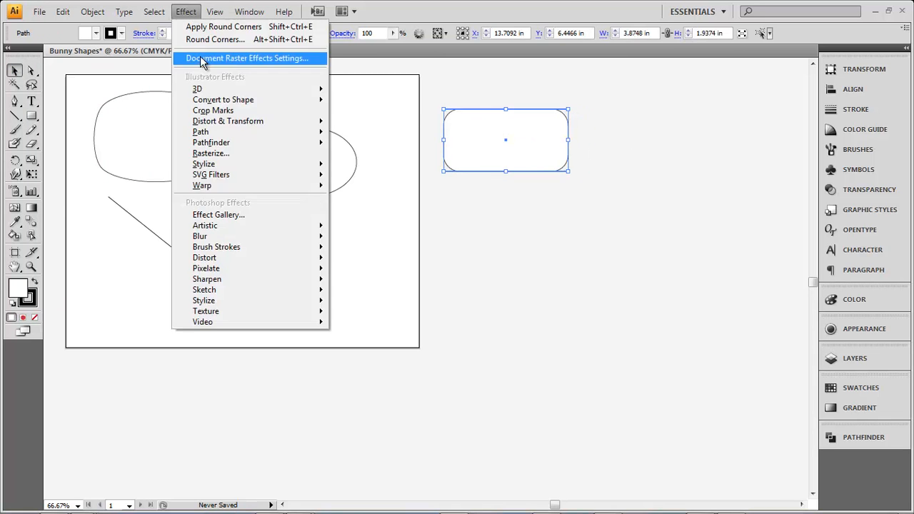
{"action": "mouse_move", "coordinate": [307, 164]}
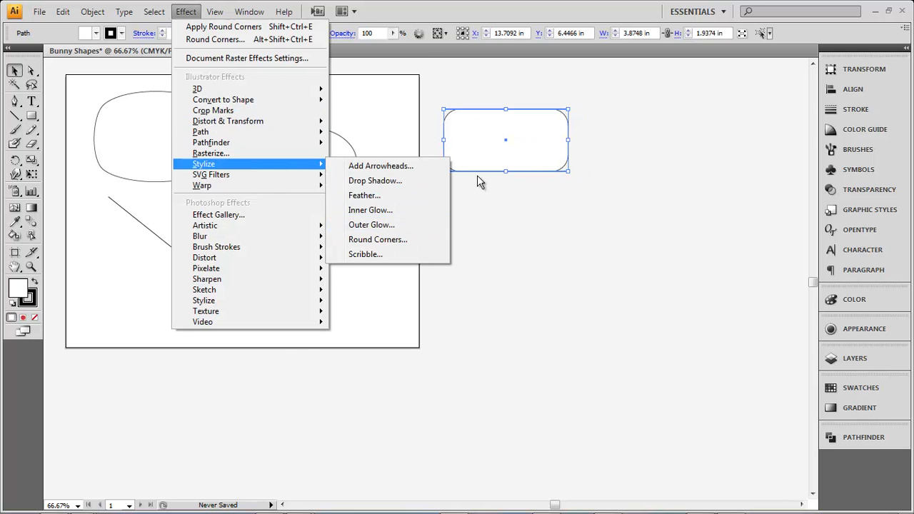
{"action": "left_click", "coordinate": [636, 159]}
{"action": "left_click", "coordinate": [427, 263]}
Draw a rectangle about 4.67 × 2.30 in below the rounded rectangle.
{"action": "key", "text": "m"}
{"action": "left_click_drag", "start_coordinate": [468, 215], "coordinate": [618, 288]}
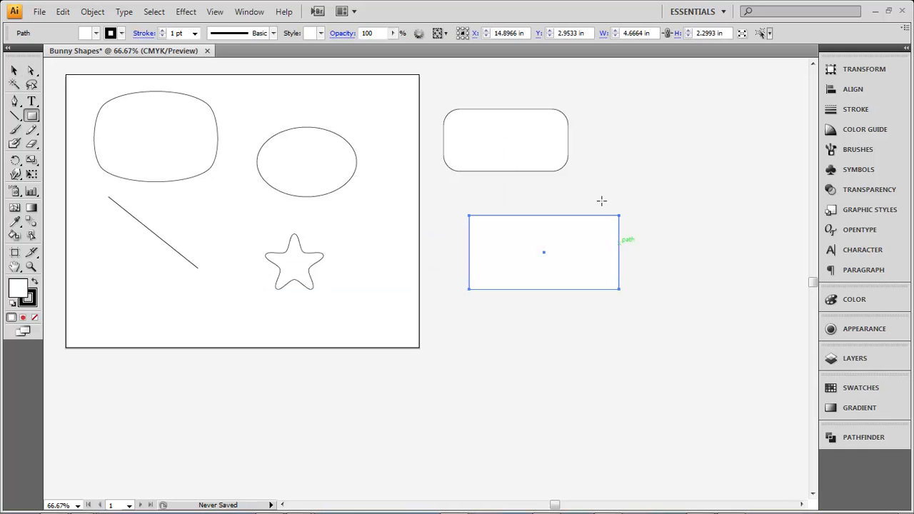
{"action": "left_click", "coordinate": [15, 70]}
Open the Warp effect with the Arch style for the new rectangle and turn on its preview.
{"action": "left_click", "coordinate": [187, 12]}
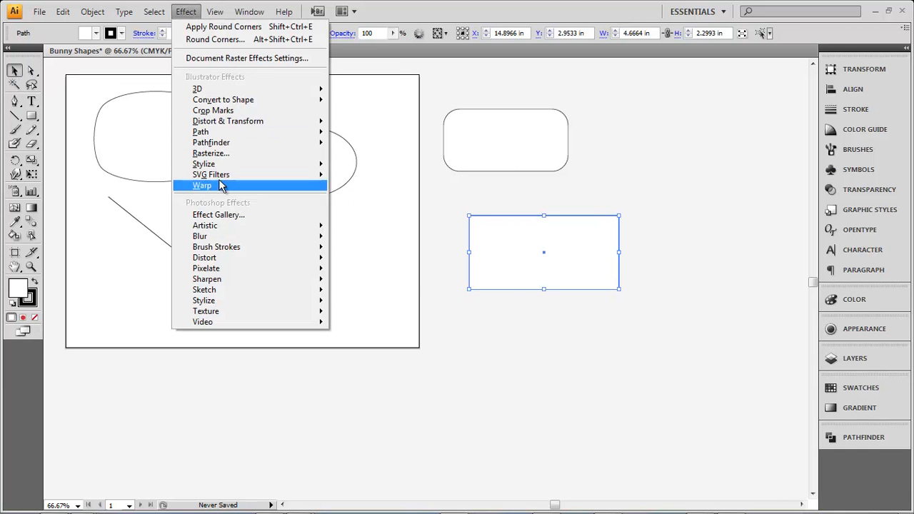
{"action": "mouse_move", "coordinate": [255, 189]}
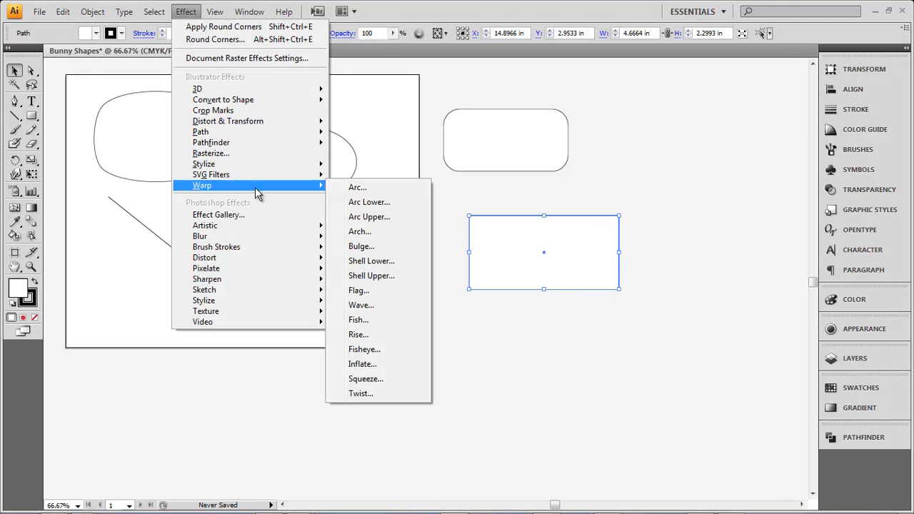
{"action": "left_click", "coordinate": [374, 234]}
{"action": "left_click_drag", "start_coordinate": [615, 90], "coordinate": [282, 242]}
{"action": "left_click", "coordinate": [356, 314]}
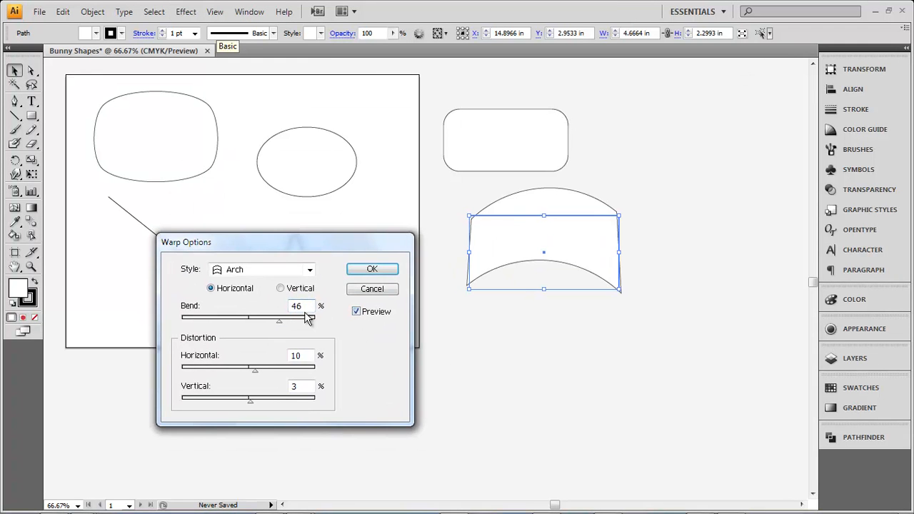
Preview several warp styles on the rectangle, including Shell Upper and Wave, and choose Flag.
{"action": "left_click", "coordinate": [308, 270]}
{"action": "left_click", "coordinate": [277, 307]}
{"action": "left_click", "coordinate": [309, 269]}
{"action": "left_click", "coordinate": [275, 330]}
{"action": "left_click", "coordinate": [309, 270]}
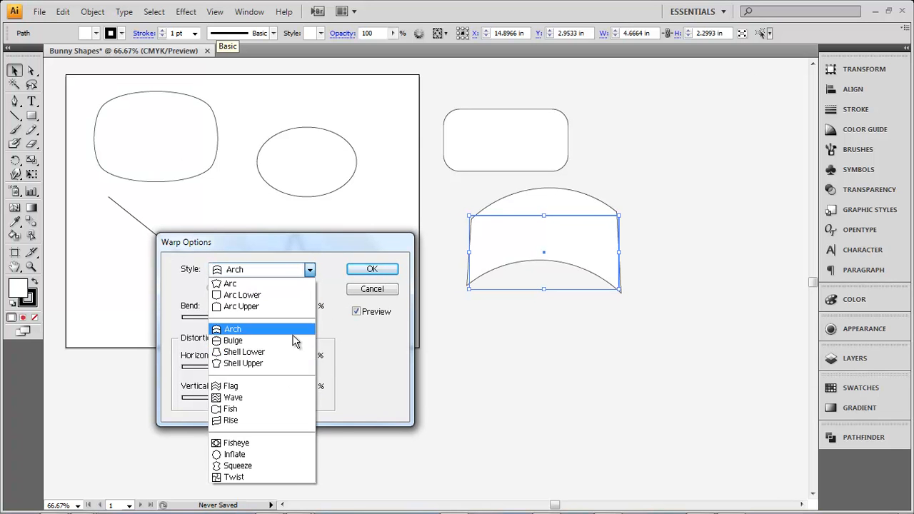
{"action": "left_click", "coordinate": [261, 307]}
{"action": "left_click", "coordinate": [310, 271]}
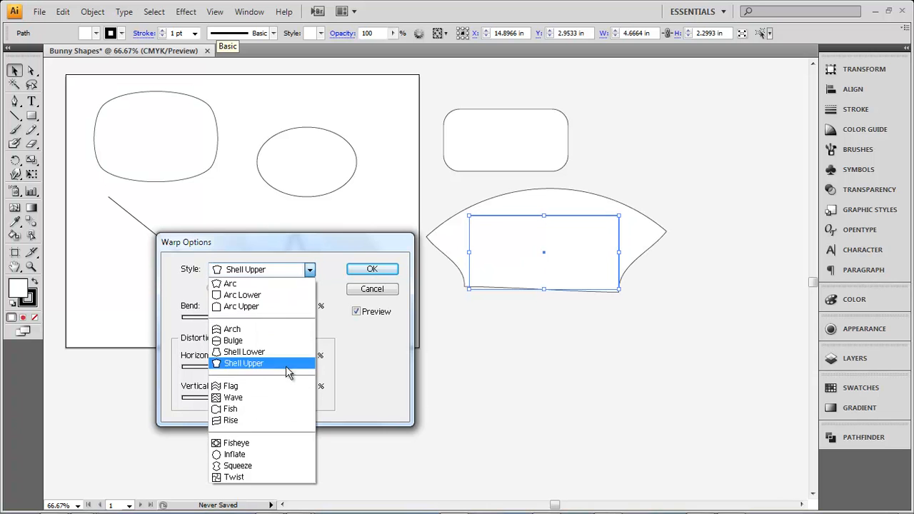
{"action": "left_click", "coordinate": [264, 342]}
{"action": "left_click", "coordinate": [311, 270]}
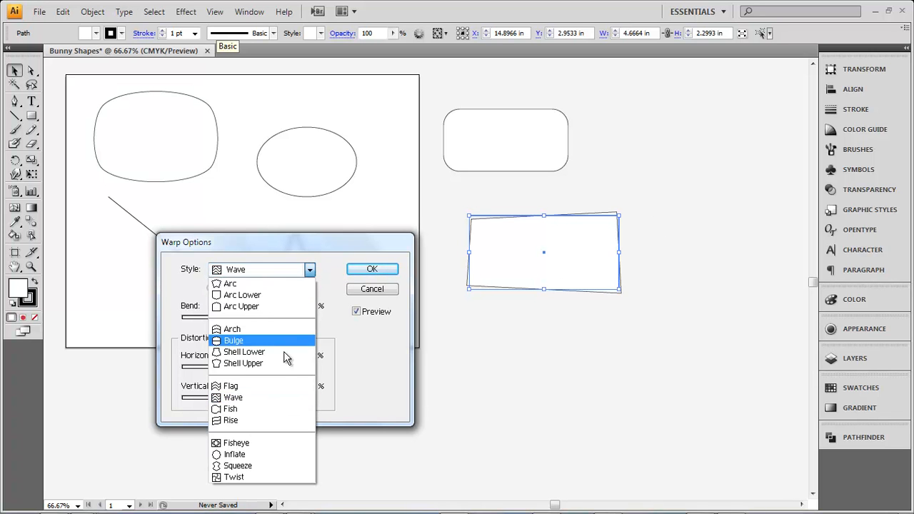
{"action": "left_click", "coordinate": [273, 384]}
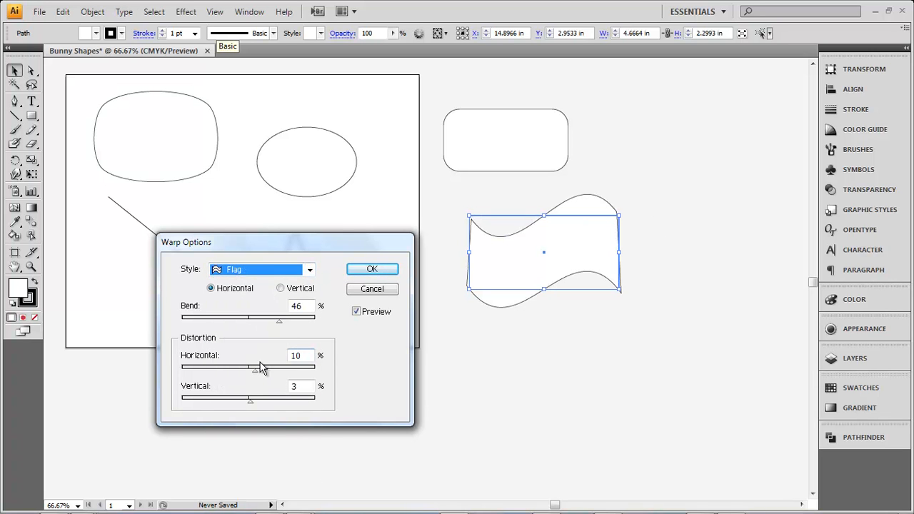
Set the Flag warp's horizontal and vertical distortion to 0% and its bend to 26%, and apply the effect.
{"action": "left_click_drag", "start_coordinate": [256, 369], "coordinate": [222, 369]}
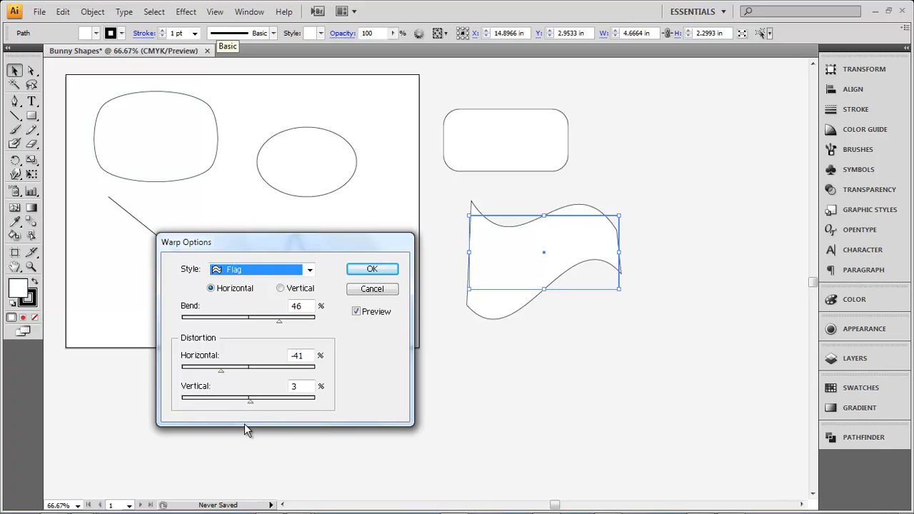
{"action": "left_click_drag", "start_coordinate": [269, 406], "coordinate": [249, 370]}
{"action": "left_click", "coordinate": [221, 370]}
{"action": "mouse_move", "coordinate": [279, 323]}
{"action": "left_mouse_down"}
{"action": "mouse_move", "coordinate": [227, 324]}
{"action": "mouse_move", "coordinate": [297, 327]}
{"action": "mouse_move", "coordinate": [262, 323]}
{"action": "left_mouse_up"}
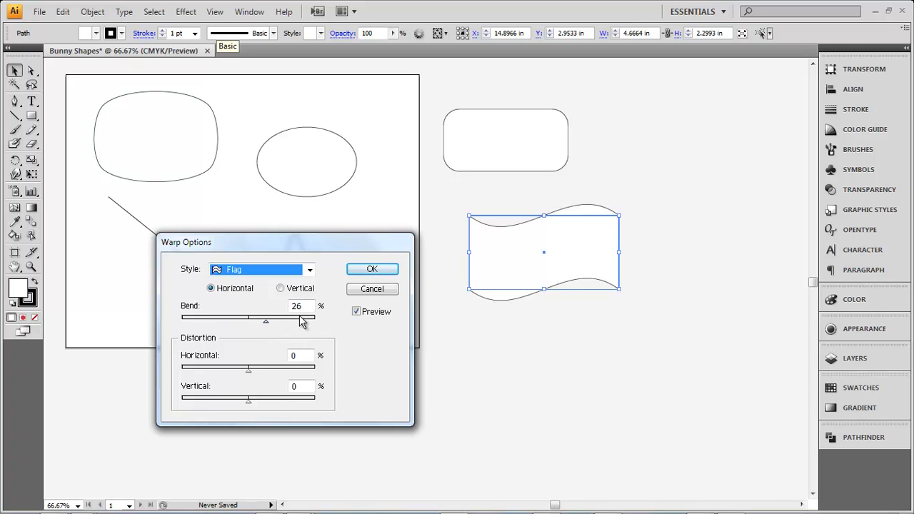
{"action": "left_click", "coordinate": [372, 268]}
{"action": "left_click", "coordinate": [707, 235]}
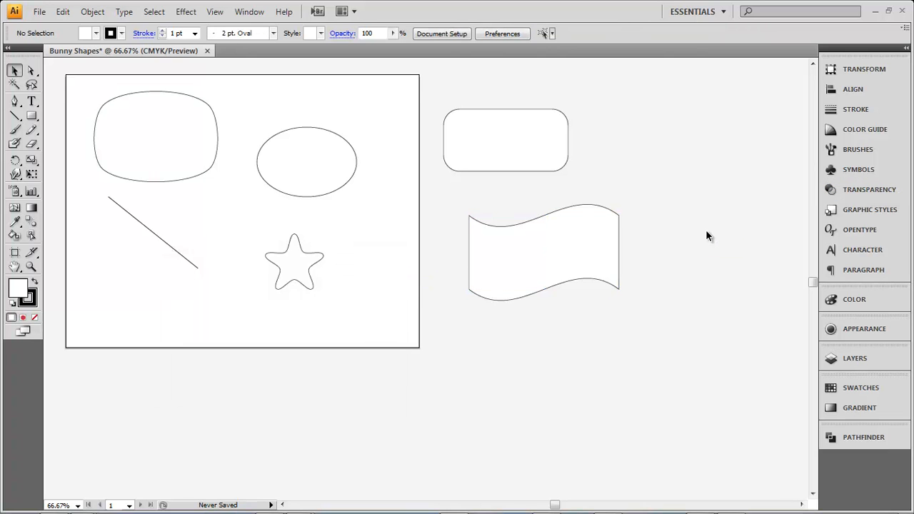
Expand the appearance of the flag-warped rectangle so its path follows the wavy outline.
{"action": "scroll", "coordinate": [692, 258], "scroll_direction": "up", "scroll_amount": 2}
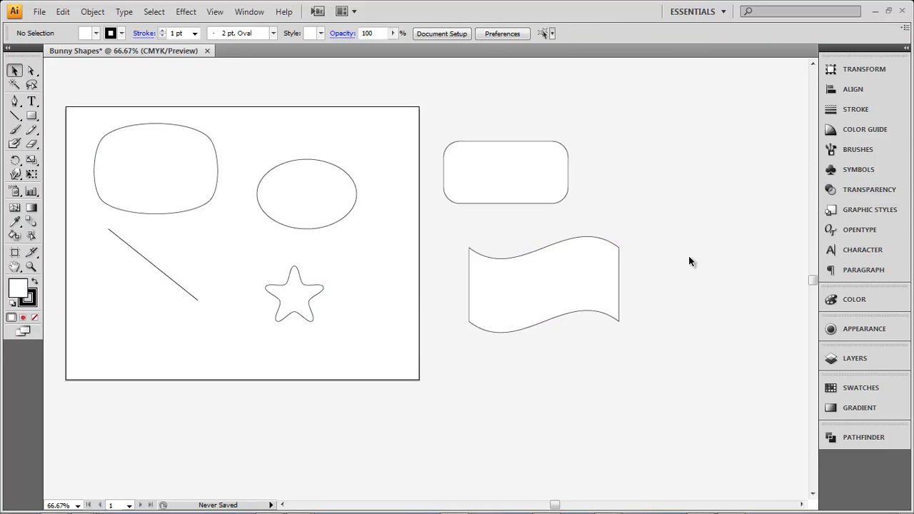
{"action": "left_click", "coordinate": [509, 261]}
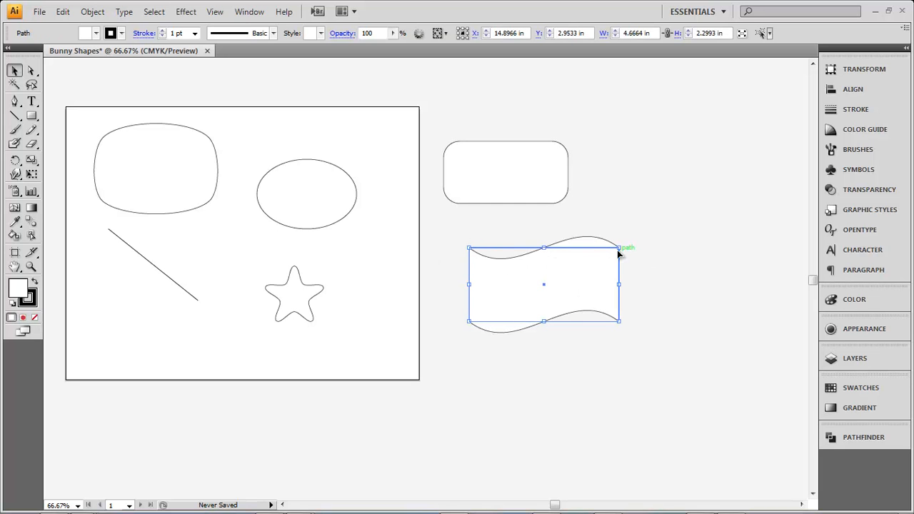
{"action": "left_click", "coordinate": [31, 71]}
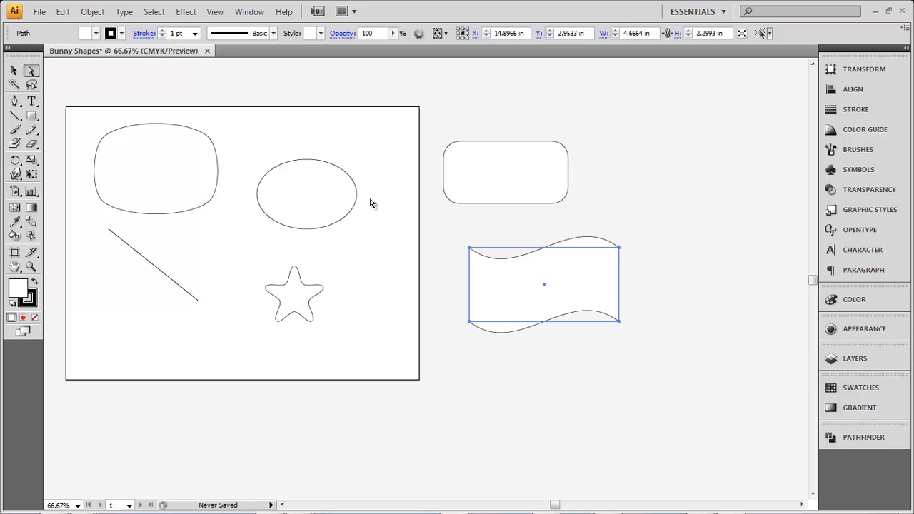
{"action": "left_click", "coordinate": [92, 11]}
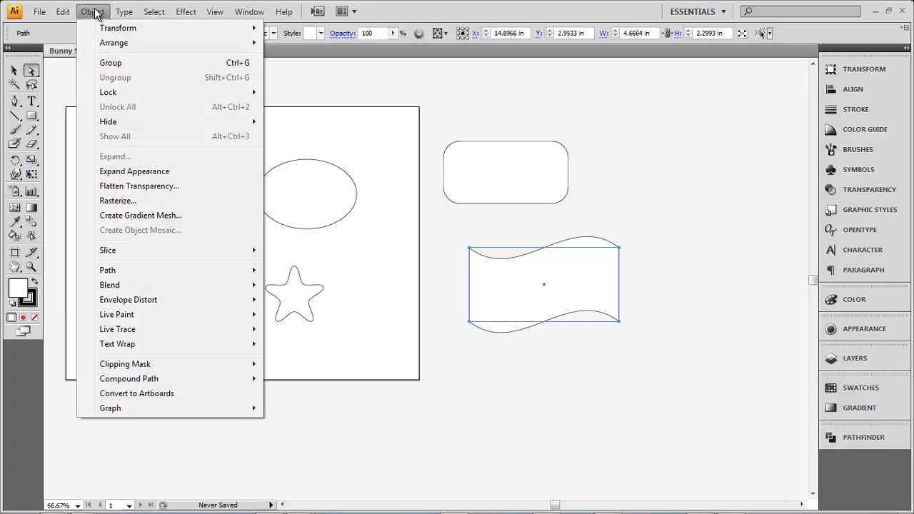
{"action": "left_click", "coordinate": [147, 175]}
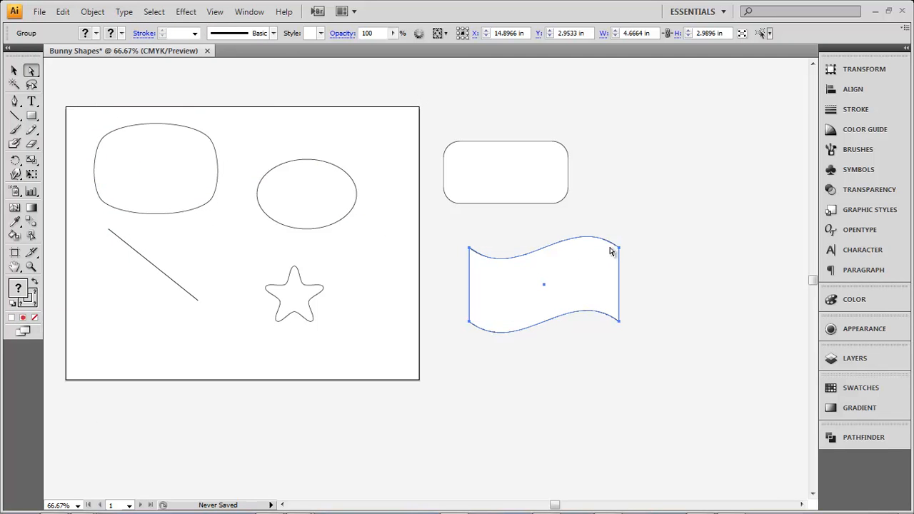
Examine the anchor point and curve handle at the expanded flag's upper-right corner.
{"action": "left_click", "coordinate": [631, 251]}
{"action": "left_click", "coordinate": [596, 235]}
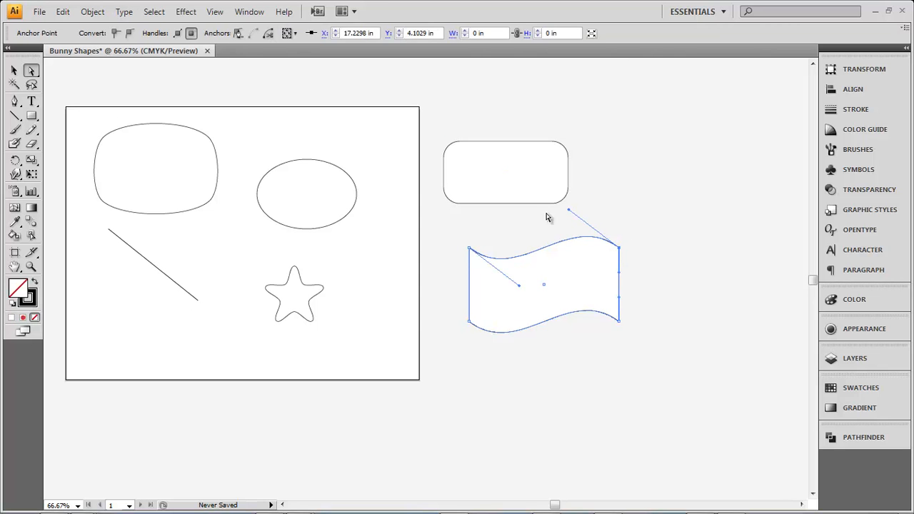
{"action": "left_click", "coordinate": [668, 270]}
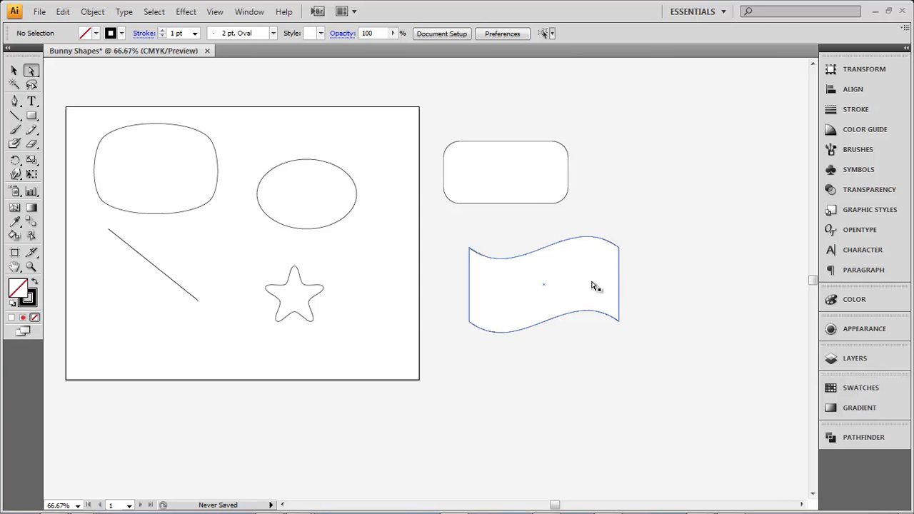
Open the Reflect transformation for the expanded flag shape and preview a reflection across the horizontal axis.
{"action": "left_click", "coordinate": [14, 70]}
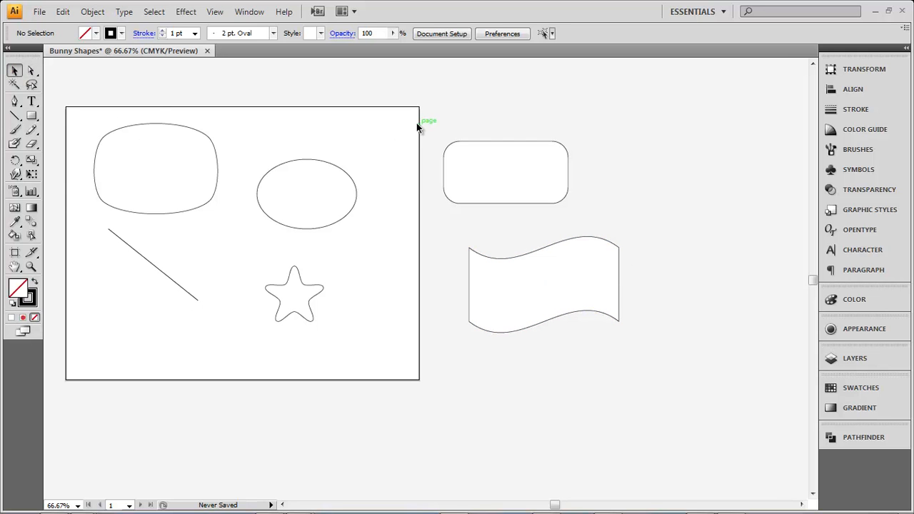
{"action": "left_click", "coordinate": [583, 287]}
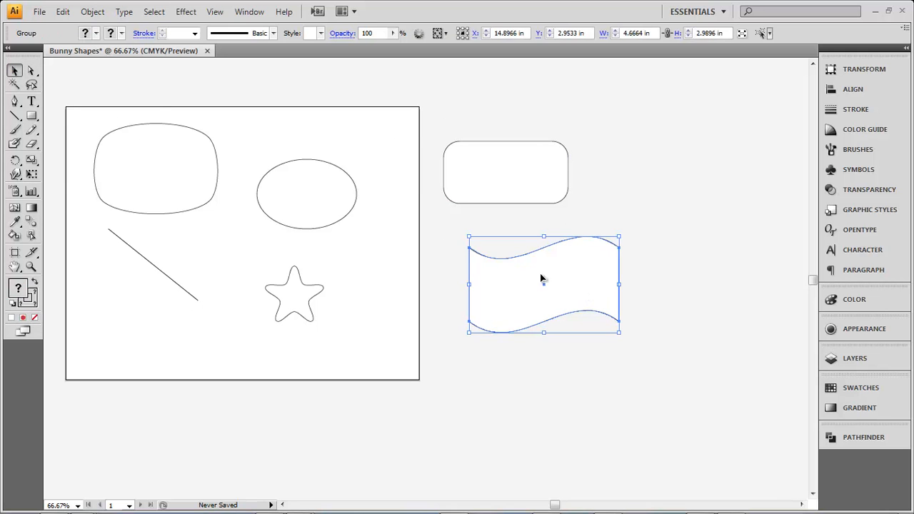
{"action": "left_click", "coordinate": [97, 14]}
{"action": "mouse_move", "coordinate": [112, 33]}
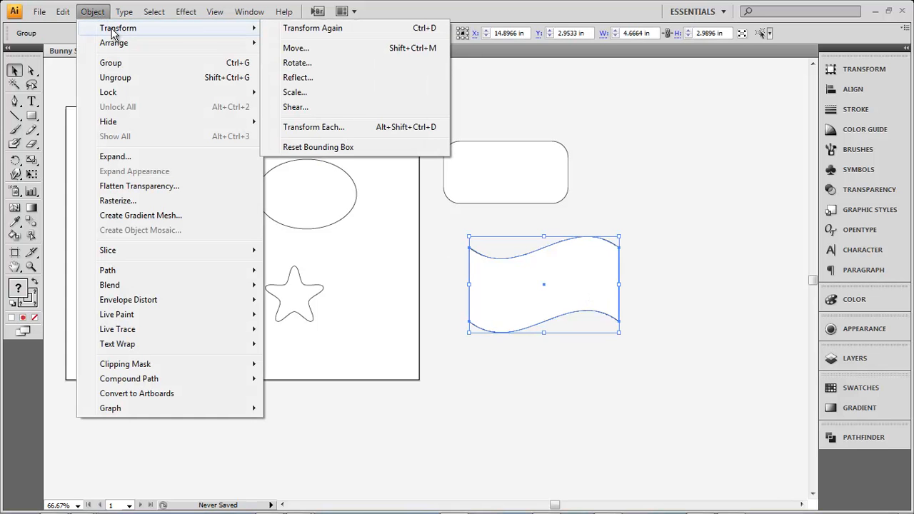
{"action": "left_click", "coordinate": [307, 77]}
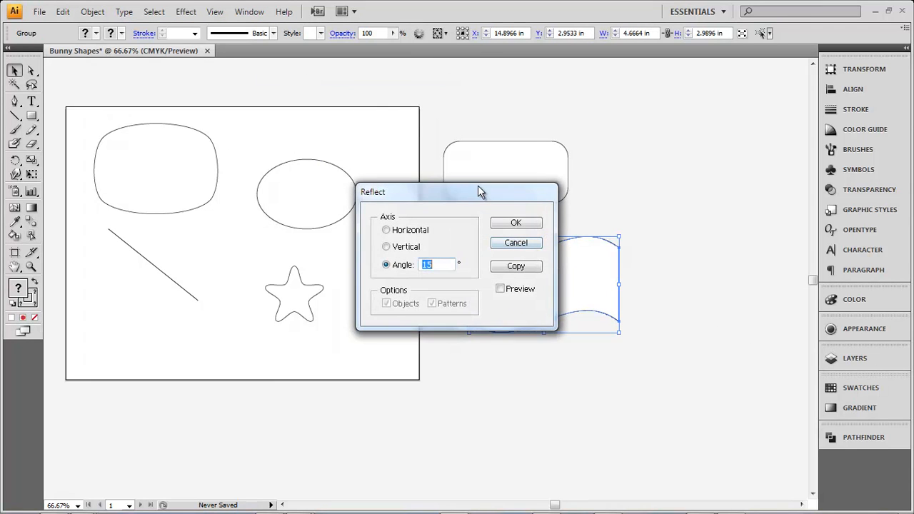
{"action": "left_click_drag", "start_coordinate": [466, 190], "coordinate": [303, 184]}
{"action": "left_click", "coordinate": [226, 243]}
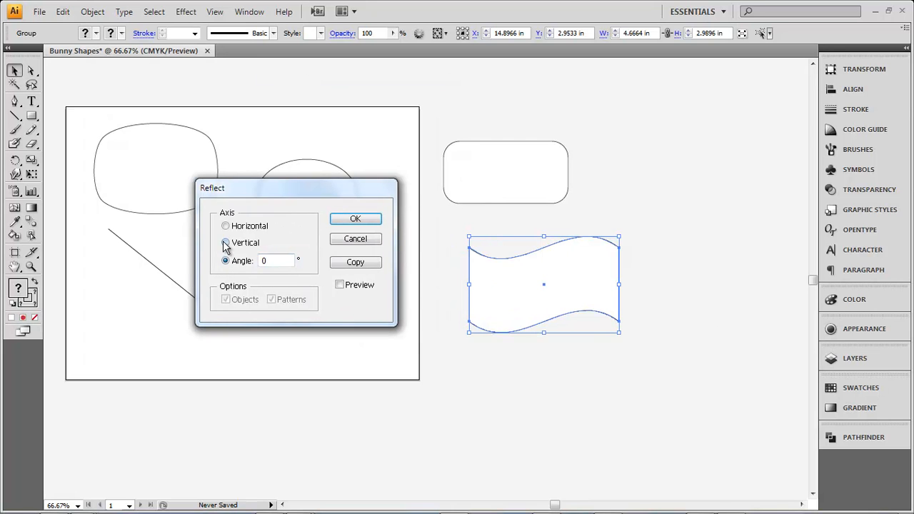
{"action": "left_click", "coordinate": [226, 226]}
{"action": "left_click", "coordinate": [339, 284]}
Compare the flag's reflection across the vertical axis, the horizontal axis and a 0° angle.
{"action": "left_click", "coordinate": [225, 242]}
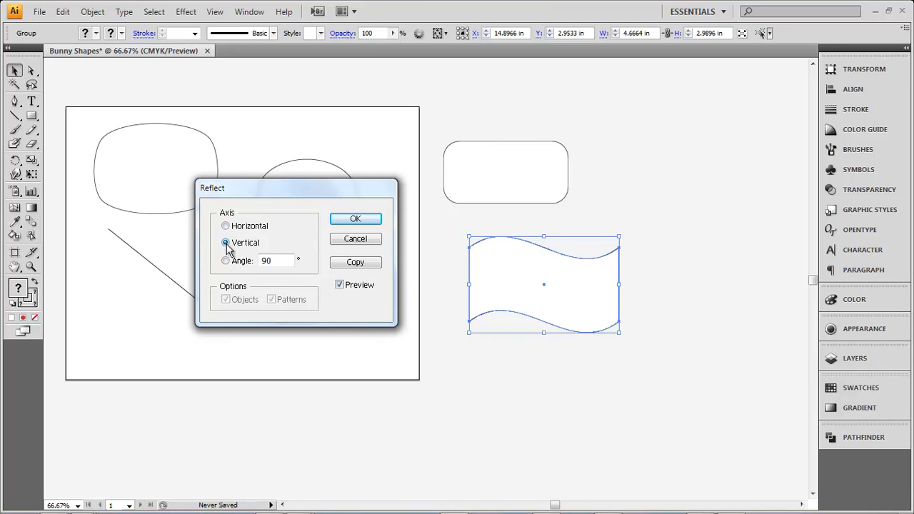
{"action": "left_click", "coordinate": [226, 261]}
{"action": "left_click", "coordinate": [226, 226]}
{"action": "left_click", "coordinate": [225, 242]}
{"action": "left_click", "coordinate": [226, 261]}
{"action": "type", "text": "0"}
Create a copy of the flag reflected across the vertical axis and place it below the original.
{"action": "left_click", "coordinate": [230, 243]}
{"action": "left_click", "coordinate": [355, 265]}
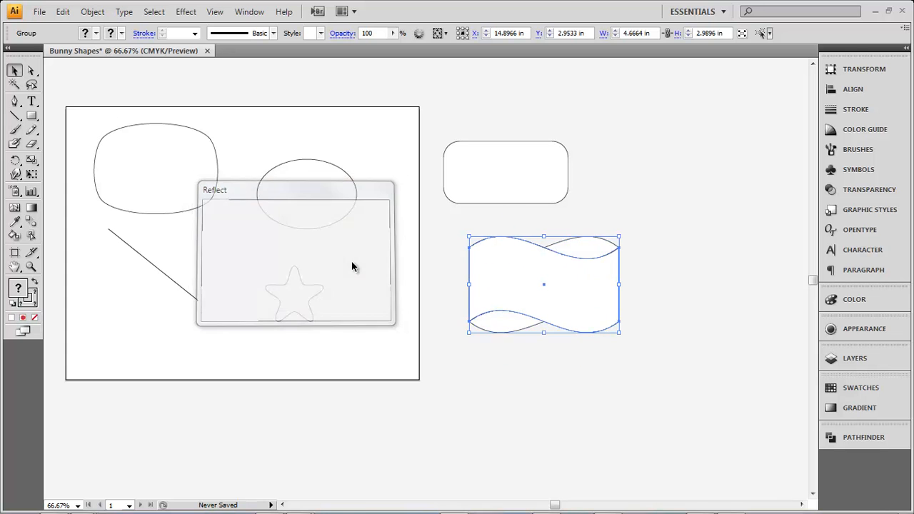
{"action": "left_click_drag", "start_coordinate": [573, 298], "coordinate": [561, 402]}
{"action": "left_click", "coordinate": [643, 373]}
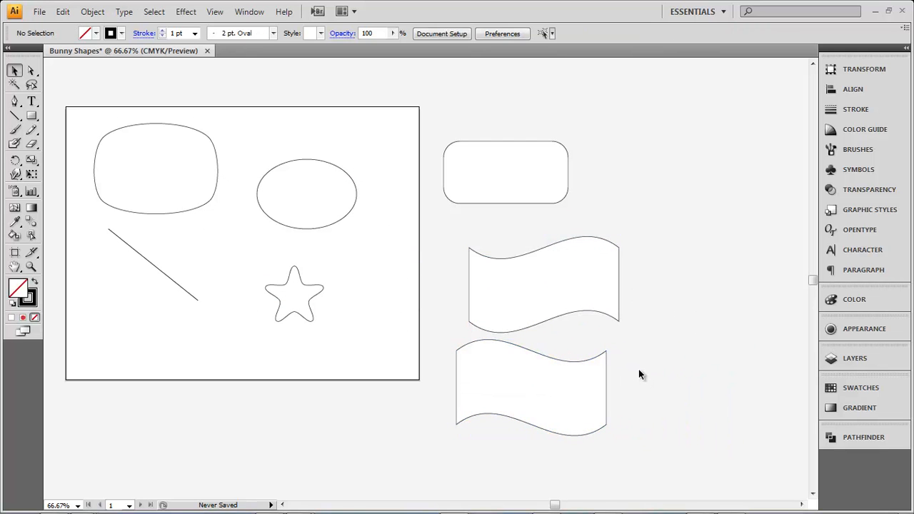
Apply Offset Path to the reflected flag with a 0.375 in offset, Miter joins and a miter limit of 10.
{"action": "left_click", "coordinate": [545, 391]}
{"action": "left_click", "coordinate": [92, 12]}
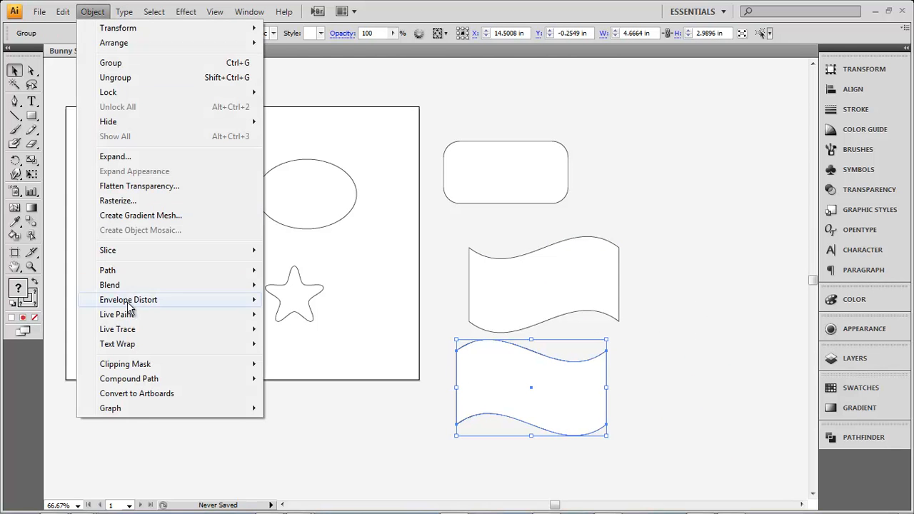
{"action": "mouse_move", "coordinate": [125, 275]}
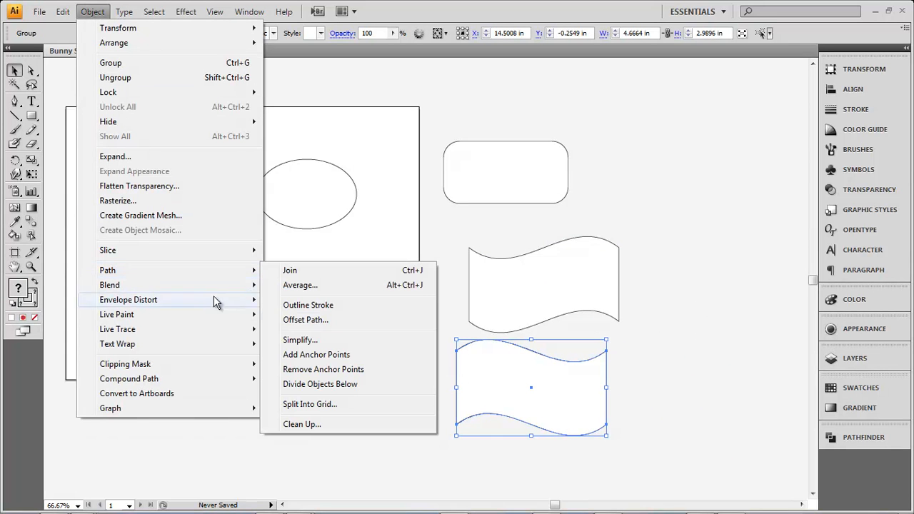
{"action": "left_click", "coordinate": [314, 320]}
{"action": "left_click_drag", "start_coordinate": [475, 218], "coordinate": [287, 249]}
{"action": "left_click", "coordinate": [303, 318]}
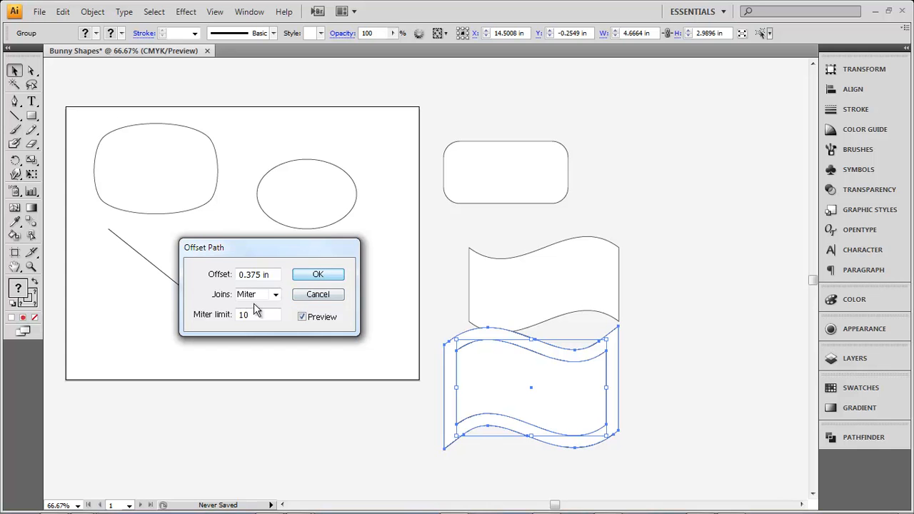
{"action": "left_click", "coordinate": [318, 274]}
Move the offset flag group over the artboard's lower edge and isolate the group to select its outer path.
{"action": "left_click_drag", "start_coordinate": [564, 397], "coordinate": [307, 423]}
{"action": "double_click", "coordinate": [307, 427]}
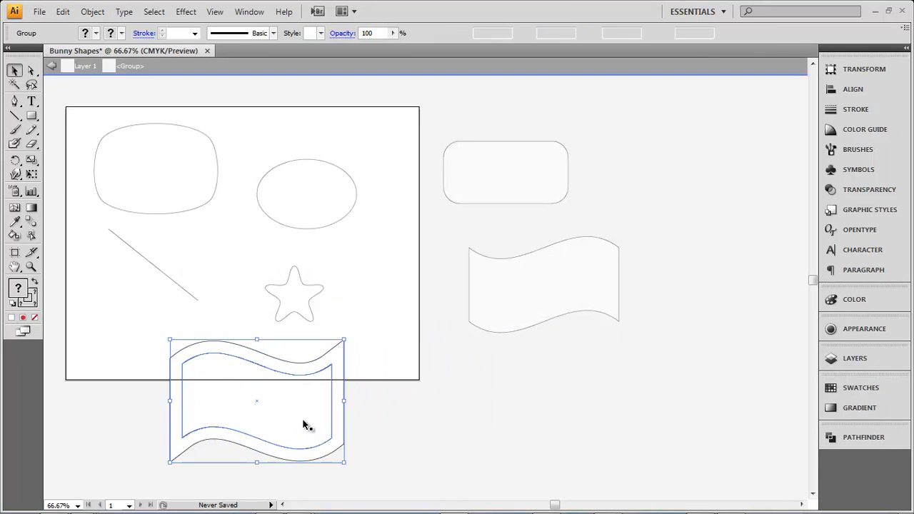
{"action": "left_click", "coordinate": [213, 346]}
{"action": "key", "text": "ctrl+a"}
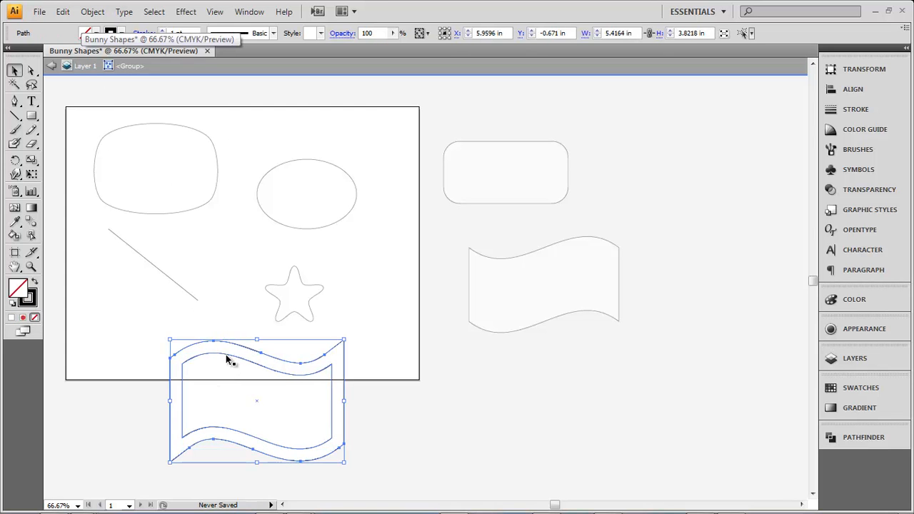
Select the inner flag path within the isolated group, check its object commands, and exit isolation mode.
{"action": "left_click", "coordinate": [373, 410]}
{"action": "right_click", "coordinate": [270, 406]}
{"action": "left_click", "coordinate": [240, 388]}
{"action": "right_click", "coordinate": [283, 414]}
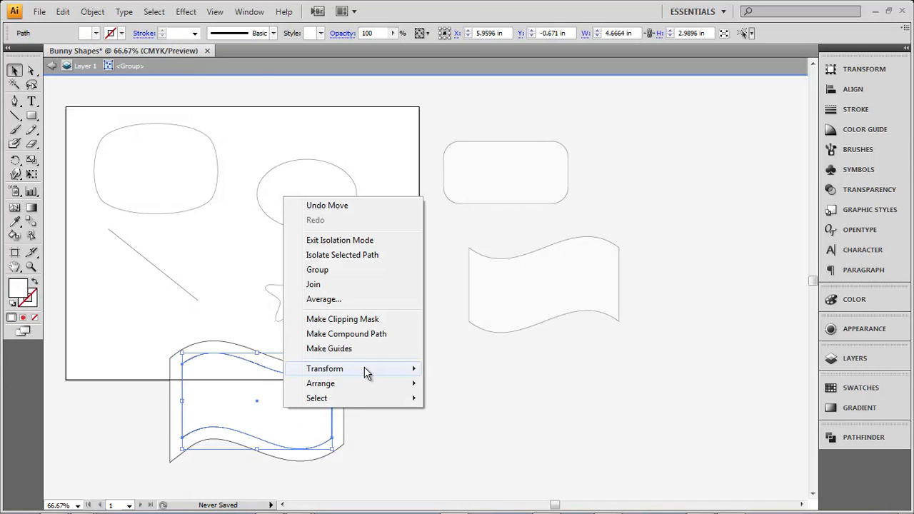
{"action": "left_click", "coordinate": [88, 12]}
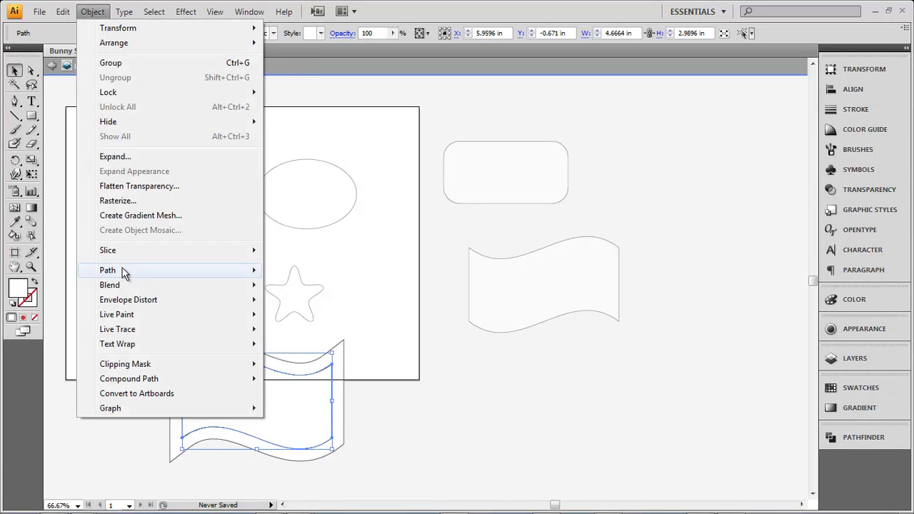
{"action": "right_click", "coordinate": [297, 415]}
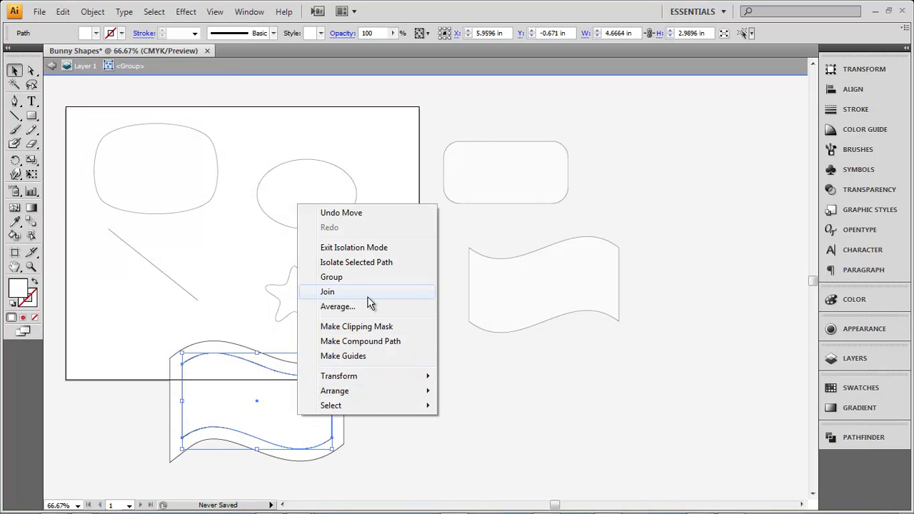
{"action": "left_click", "coordinate": [271, 414]}
{"action": "double_click", "coordinate": [386, 433]}
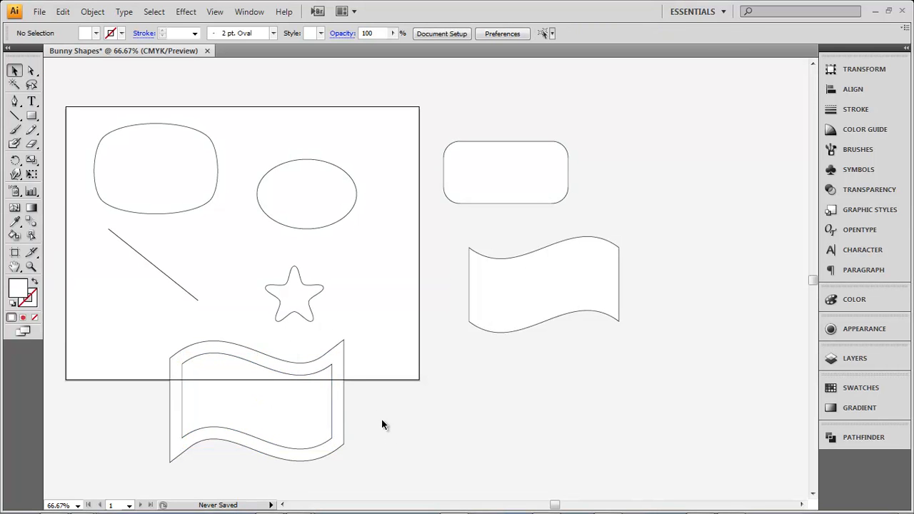
Ungroup the offset flag group over the artboard's lower edge.
{"action": "left_click", "coordinate": [286, 402]}
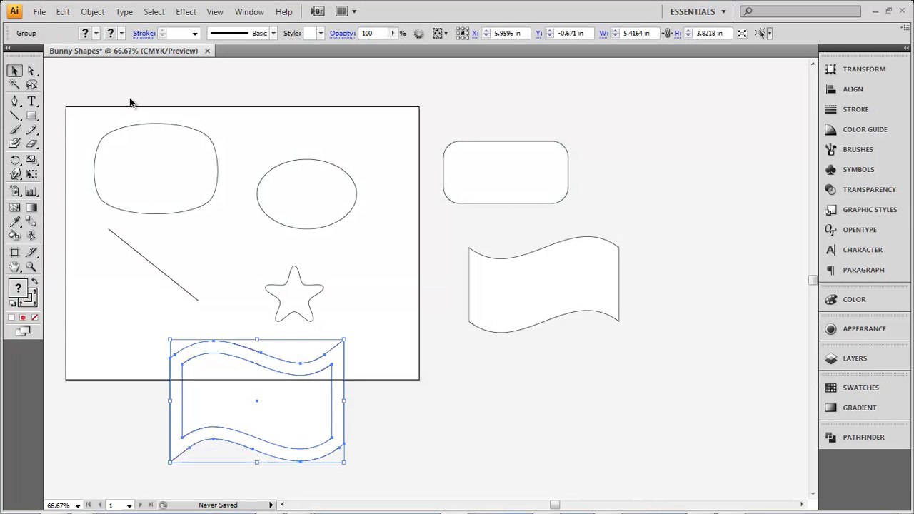
{"action": "double_click", "coordinate": [272, 399]}
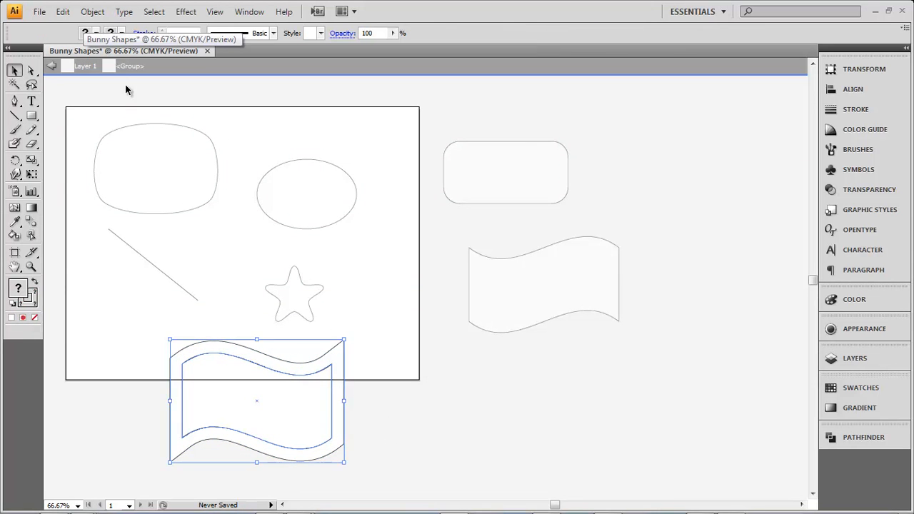
{"action": "double_click", "coordinate": [396, 442]}
{"action": "left_click", "coordinate": [274, 406]}
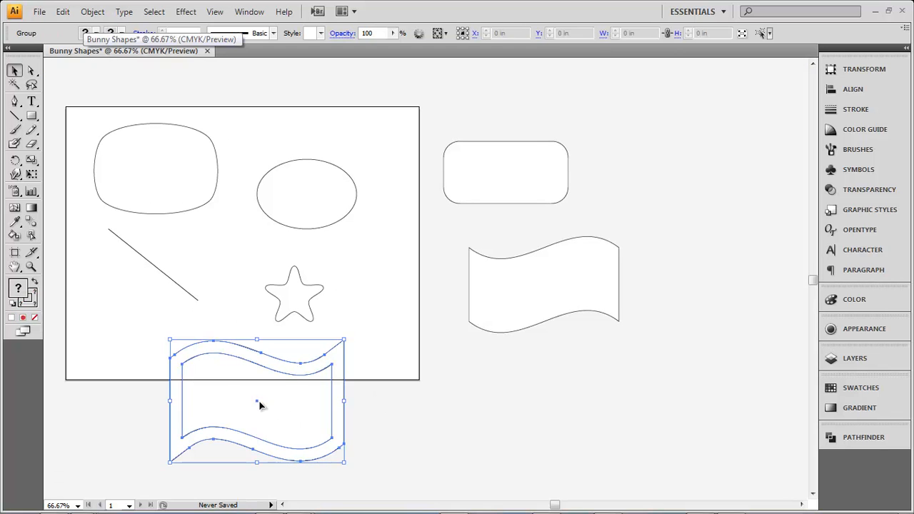
{"action": "left_click", "coordinate": [93, 11]}
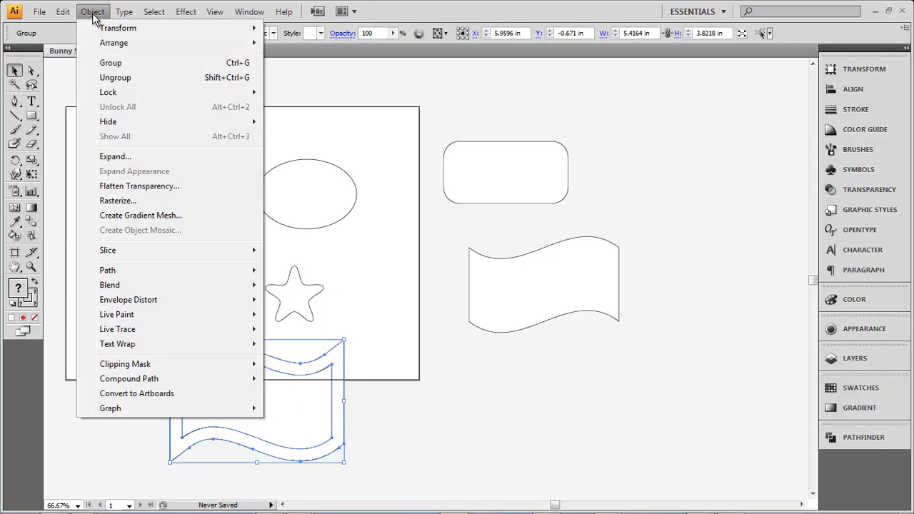
{"action": "left_click", "coordinate": [133, 77]}
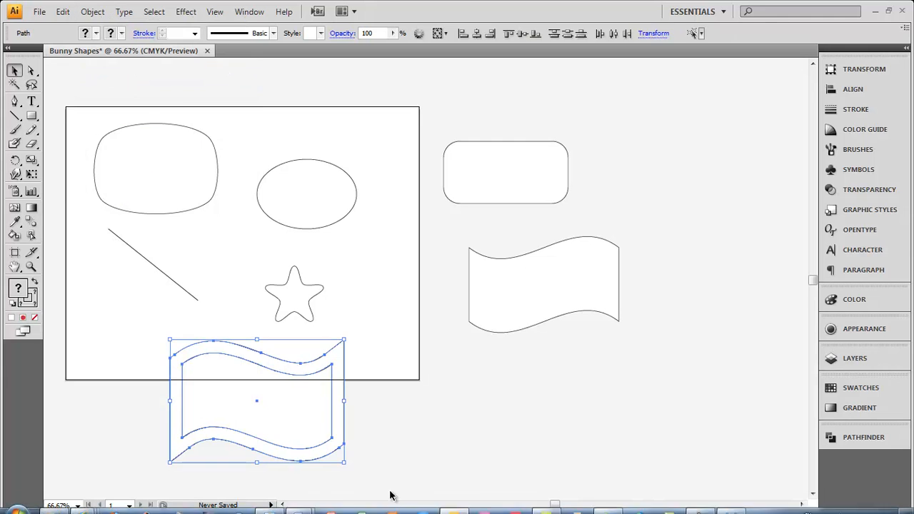
Move the white fill shapes of the inner and outer flags beyond the artboard's right side, apart from their outlines.
{"action": "left_click", "coordinate": [295, 433]}
{"action": "left_click_drag", "start_coordinate": [279, 422], "coordinate": [564, 435], "text": "alt"}
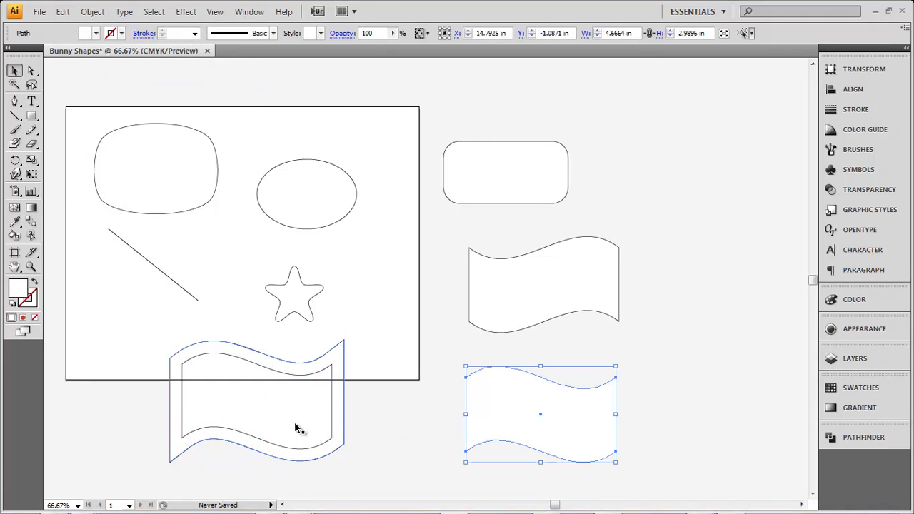
{"action": "left_click_drag", "start_coordinate": [302, 415], "coordinate": [736, 420], "text": "alt"}
{"action": "left_click", "coordinate": [545, 418]}
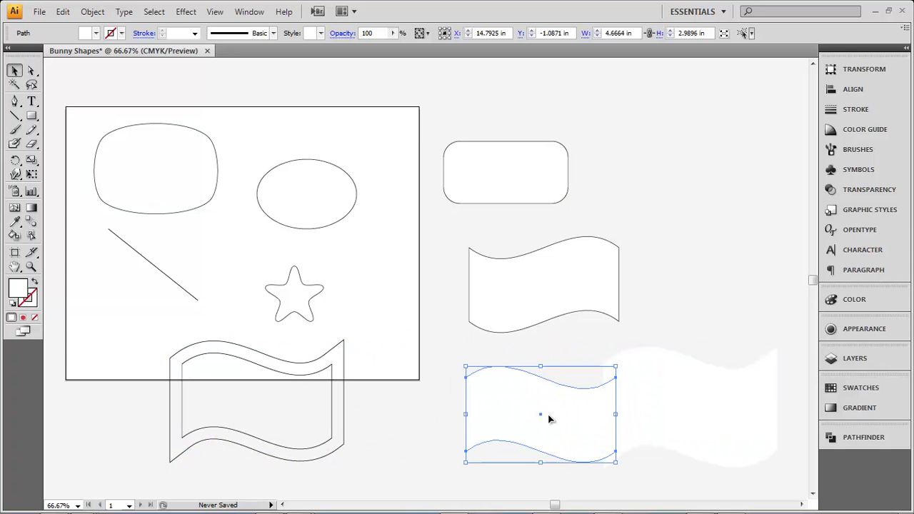
{"action": "left_click", "coordinate": [657, 419]}
{"action": "left_click_drag", "start_coordinate": [304, 388], "coordinate": [377, 344]}
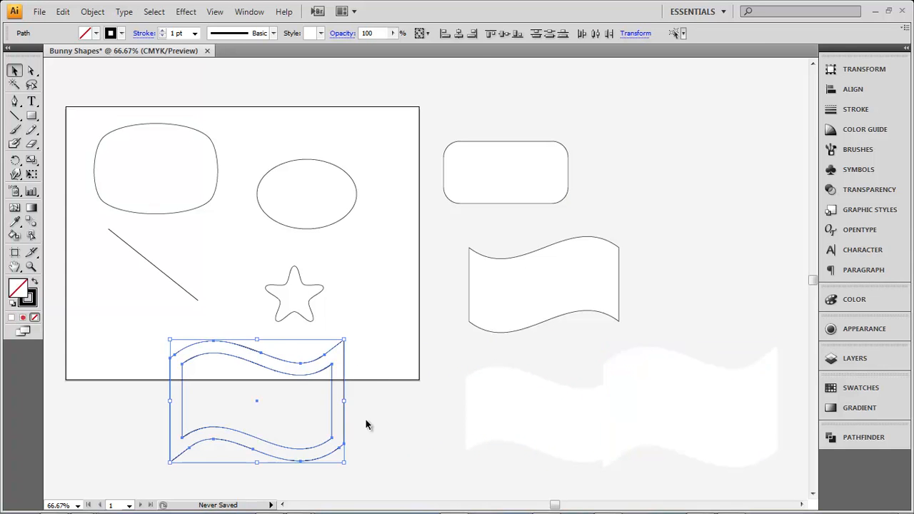
{"action": "left_click", "coordinate": [384, 423]}
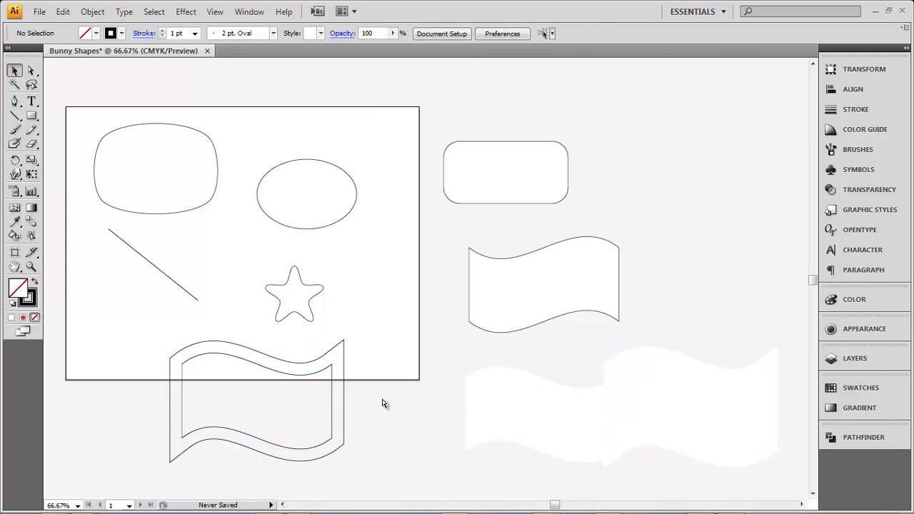
Undo the moves of the white flag fills, including another trial move of the inner one, and clear the selection.
{"action": "key", "text": "ctrl+z"}
{"action": "key", "text": "ctrl+z"}
{"action": "left_click", "coordinate": [381, 406]}
{"action": "left_click_drag", "start_coordinate": [288, 406], "coordinate": [407, 414]}
{"action": "key", "text": "ctrl+z"}
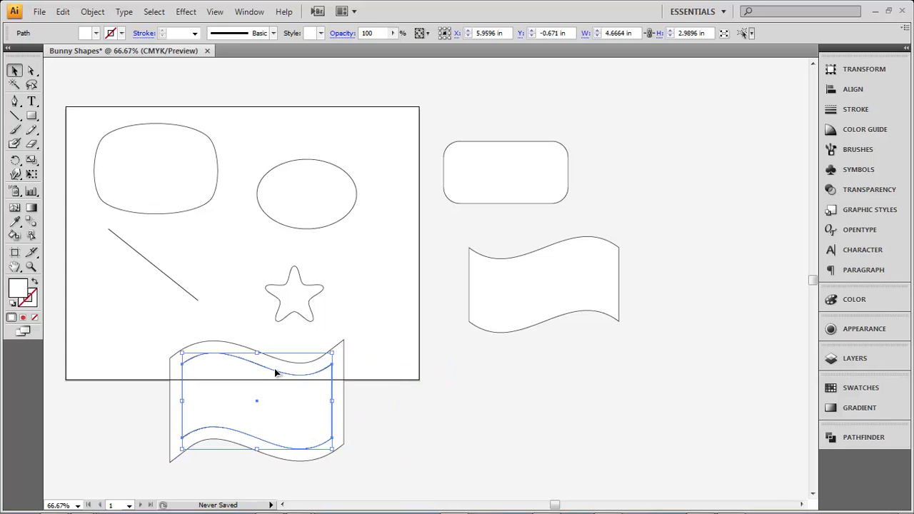
{"action": "left_click", "coordinate": [421, 390]}
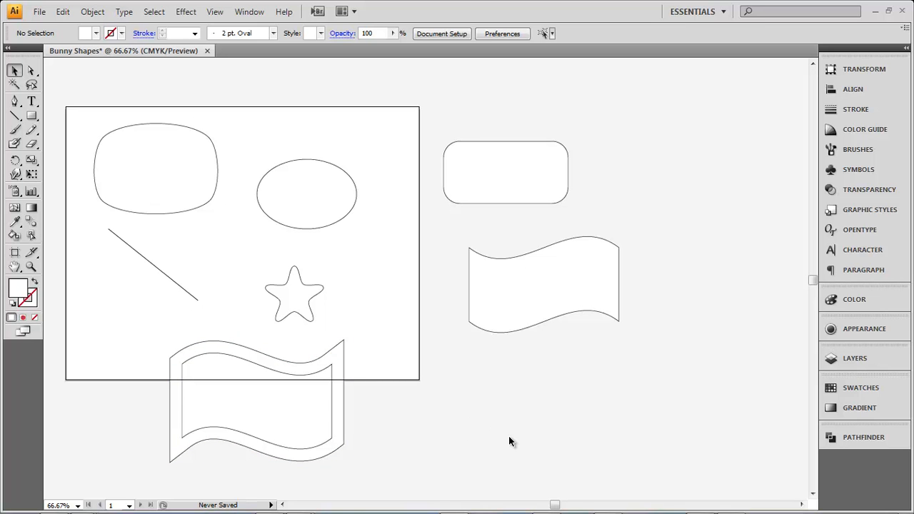
Fill the rounded star with the light blue swatch and the ellipse with the red swatch.
{"action": "left_click", "coordinate": [300, 289]}
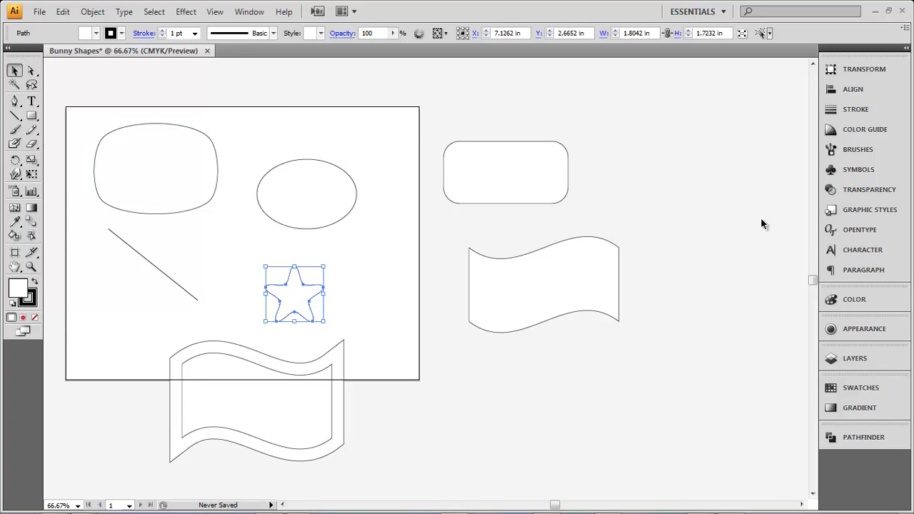
{"action": "left_click", "coordinate": [852, 379]}
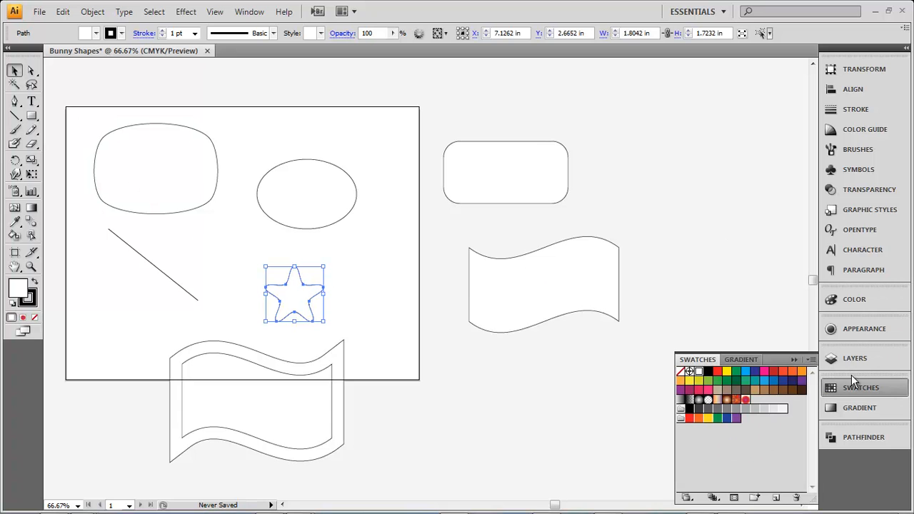
{"action": "left_click", "coordinate": [746, 371]}
{"action": "left_click", "coordinate": [399, 327]}
{"action": "left_click", "coordinate": [312, 190]}
{"action": "left_click", "coordinate": [718, 372]}
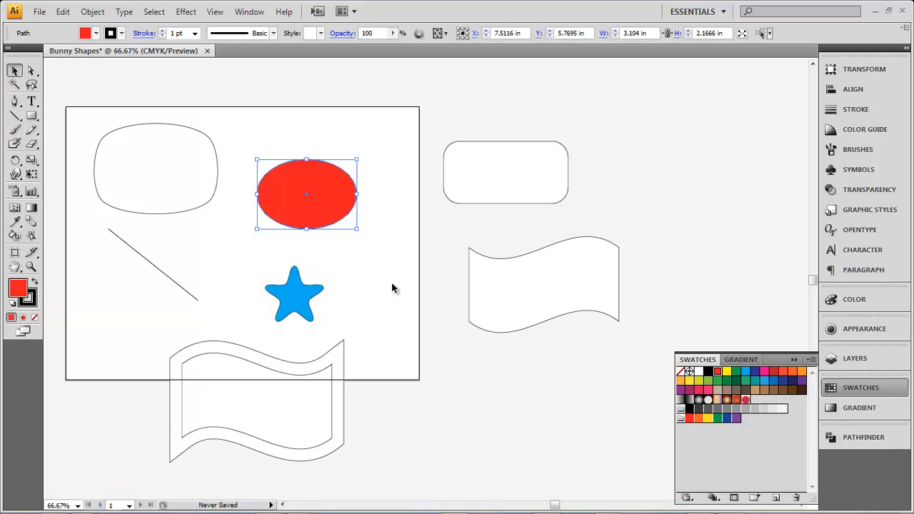
{"action": "left_click", "coordinate": [393, 290]}
Move the blue star over the red ellipse's lower-right edge and place an overlapping copy of the star beside it.
{"action": "left_click_drag", "start_coordinate": [298, 318], "coordinate": [338, 248]}
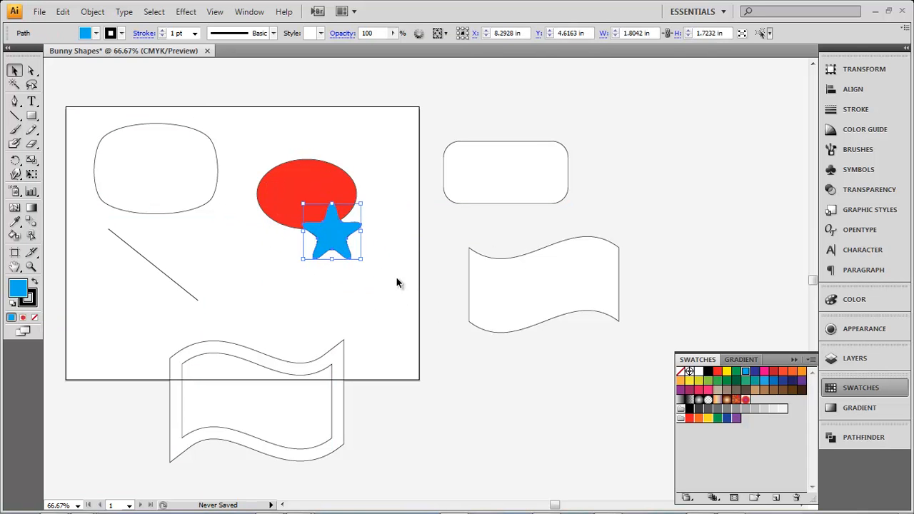
{"action": "left_click", "coordinate": [369, 263]}
{"action": "left_click", "coordinate": [331, 243]}
{"action": "left_click_drag", "start_coordinate": [332, 244], "coordinate": [352, 257]}
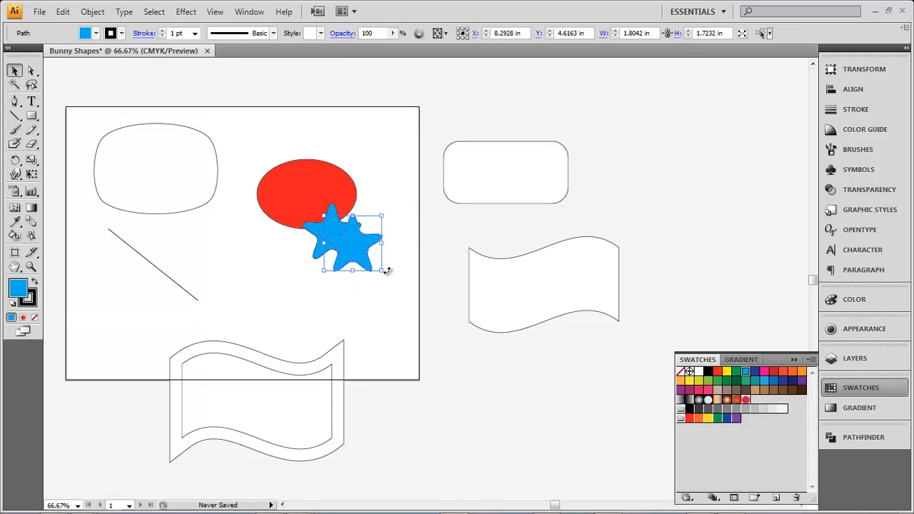
{"action": "left_click", "coordinate": [392, 310]}
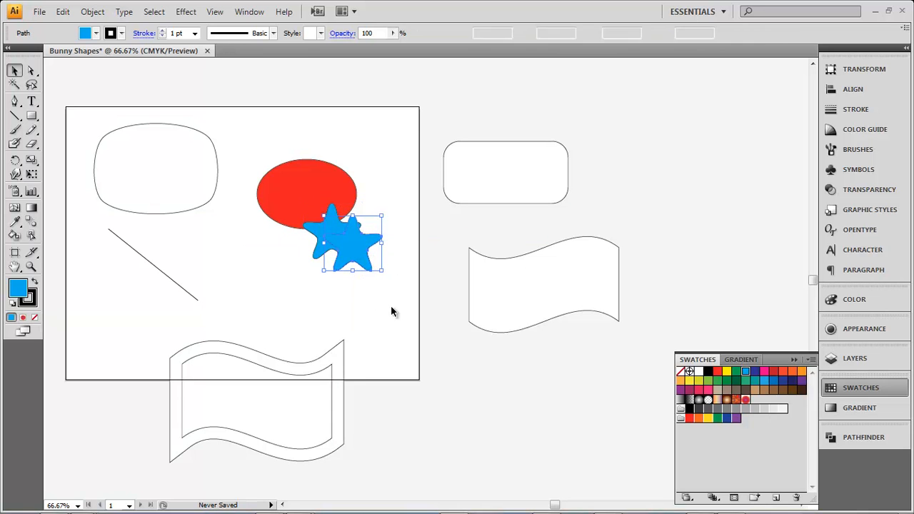
Try shifting the second star slightly up and to the right, and undo the change.
{"action": "left_click", "coordinate": [354, 245]}
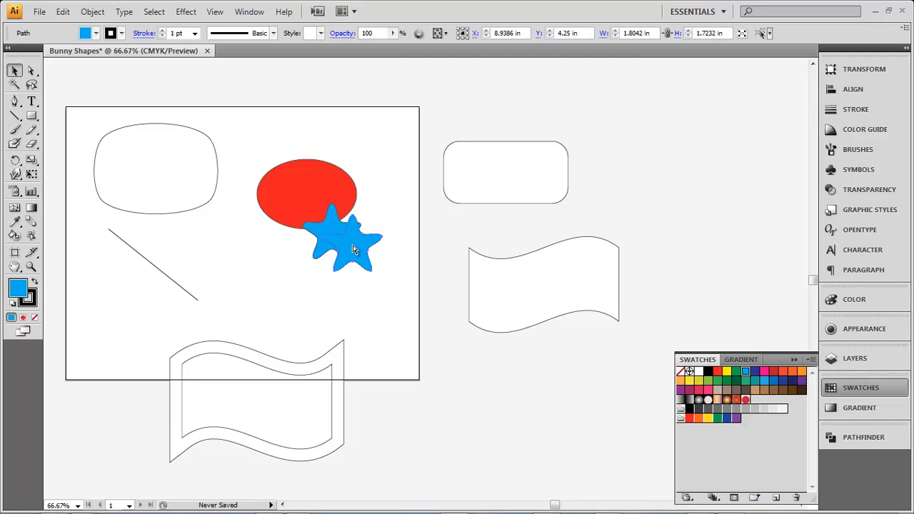
{"action": "left_click_drag", "start_coordinate": [365, 253], "coordinate": [385, 243]}
{"action": "left_click", "coordinate": [377, 328]}
{"action": "left_click", "coordinate": [391, 289]}
{"action": "key", "text": "ctrl+z"}
{"action": "key", "text": "ctrl+z"}
{"action": "key", "text": "ctrl+shift+z"}
Add a third copy of the blue star overlapping the first two from below.
{"action": "left_click", "coordinate": [371, 308]}
{"action": "left_click", "coordinate": [360, 255]}
{"action": "left_click", "coordinate": [366, 294]}
{"action": "left_click_drag", "start_coordinate": [325, 235], "coordinate": [341, 268]}
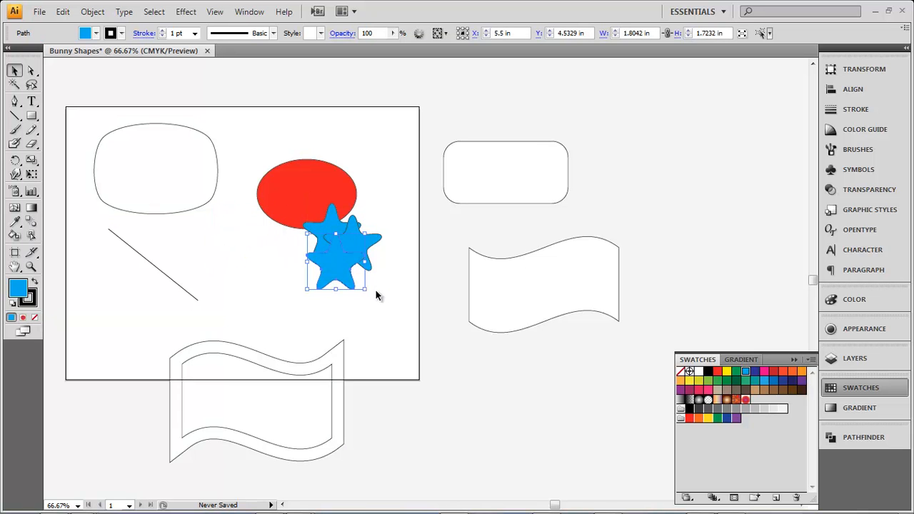
{"action": "left_click", "coordinate": [405, 310]}
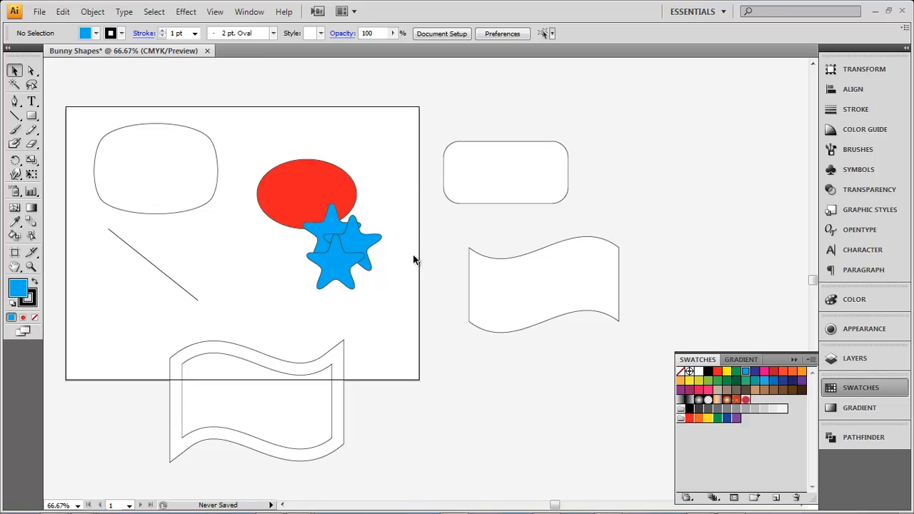
Try the Gradient tool on the rounded rectangle outside the artboard and undo the radial red fill.
{"action": "left_click", "coordinate": [522, 190]}
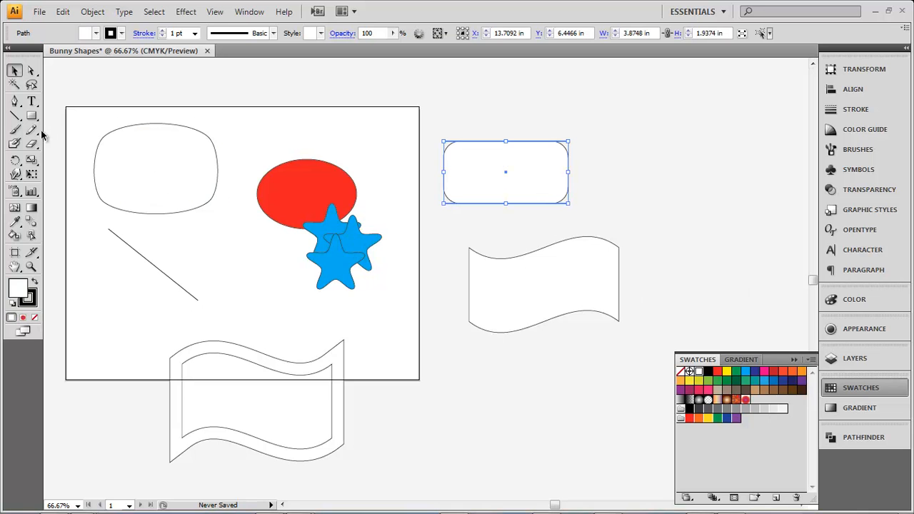
{"action": "left_click", "coordinate": [31, 209]}
{"action": "left_click", "coordinate": [514, 175]}
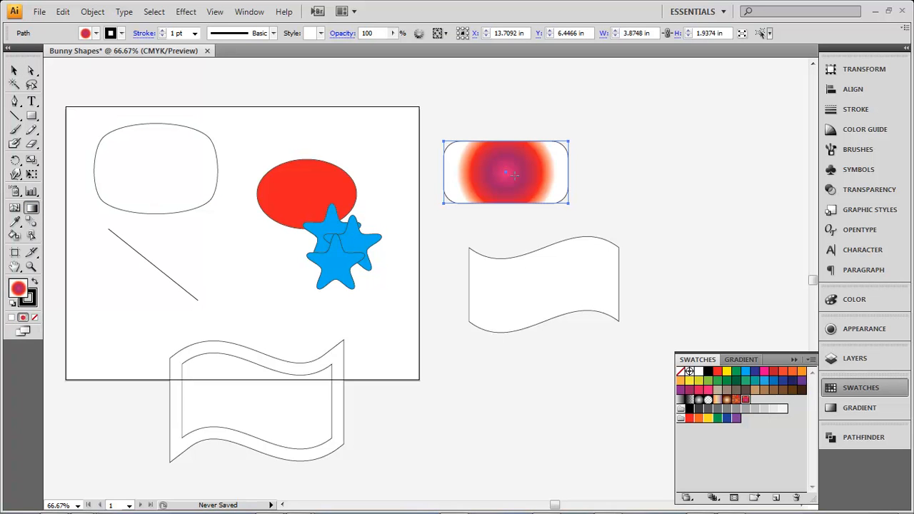
{"action": "key", "text": "ctrl+z"}
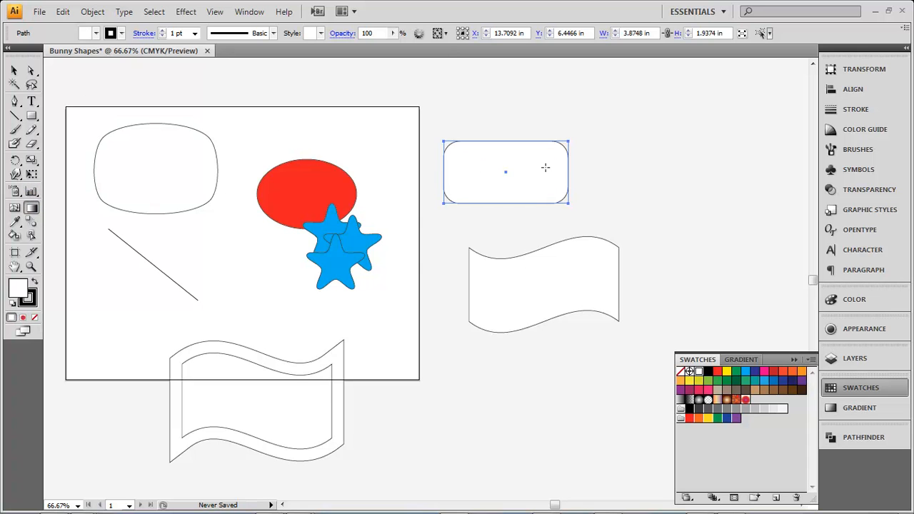
{"action": "left_click_drag", "start_coordinate": [503, 170], "coordinate": [535, 155]}
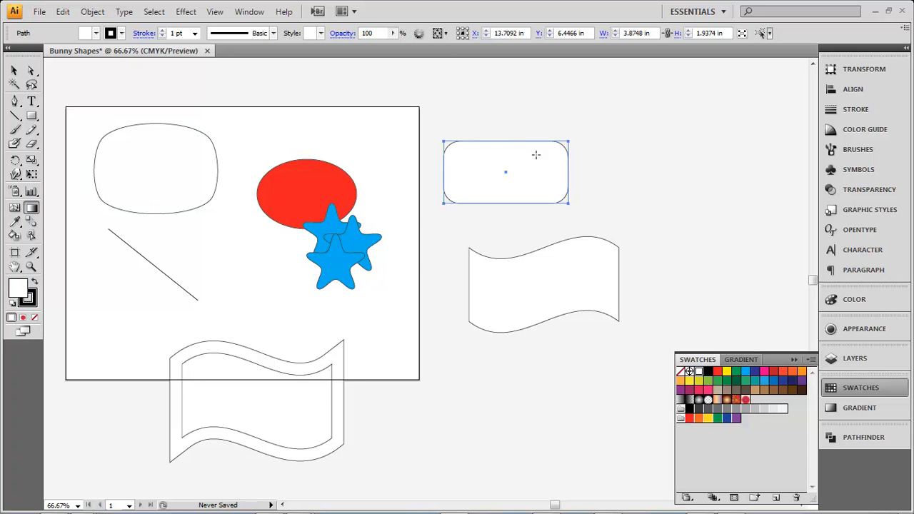
Fill the rounded rectangle outside the artboard with the linear white-to-black gradient swatch.
{"action": "left_click", "coordinate": [96, 33]}
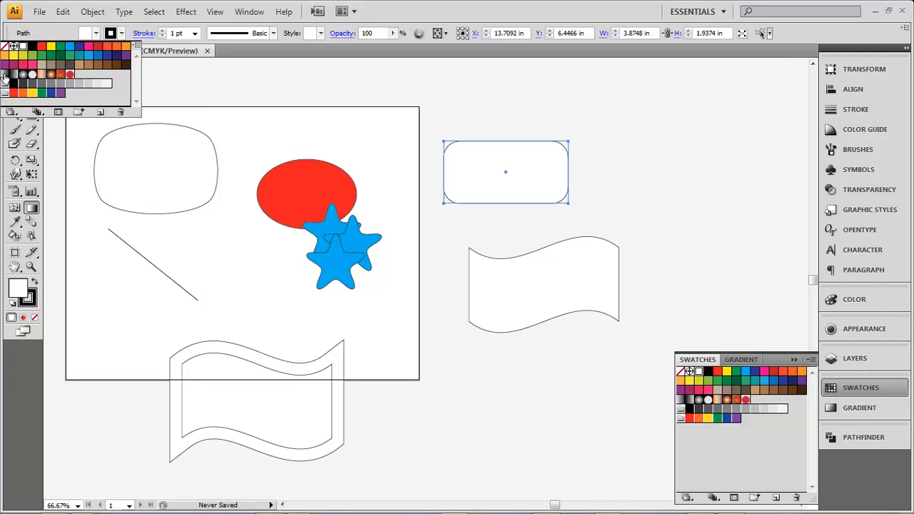
{"action": "left_click", "coordinate": [6, 75]}
{"action": "left_click", "coordinate": [570, 169]}
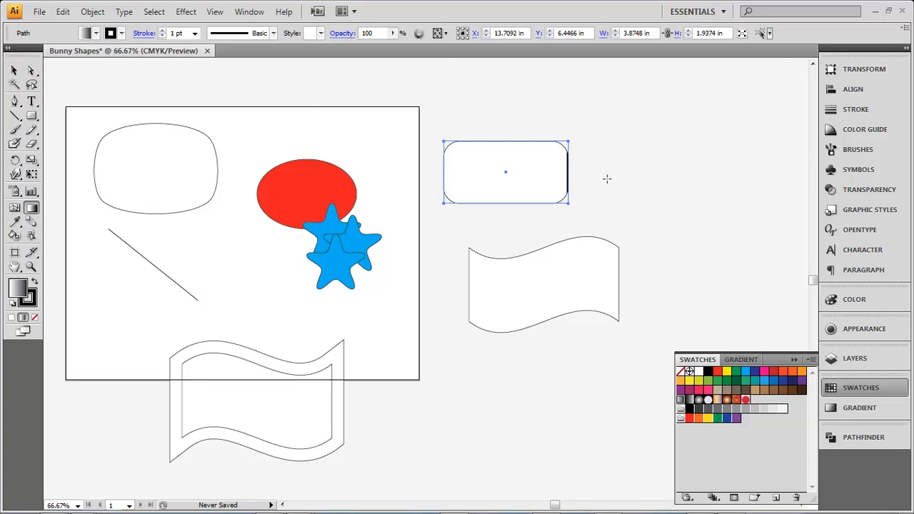
{"action": "key", "text": "ctrl+z"}
{"action": "left_click", "coordinate": [14, 70]}
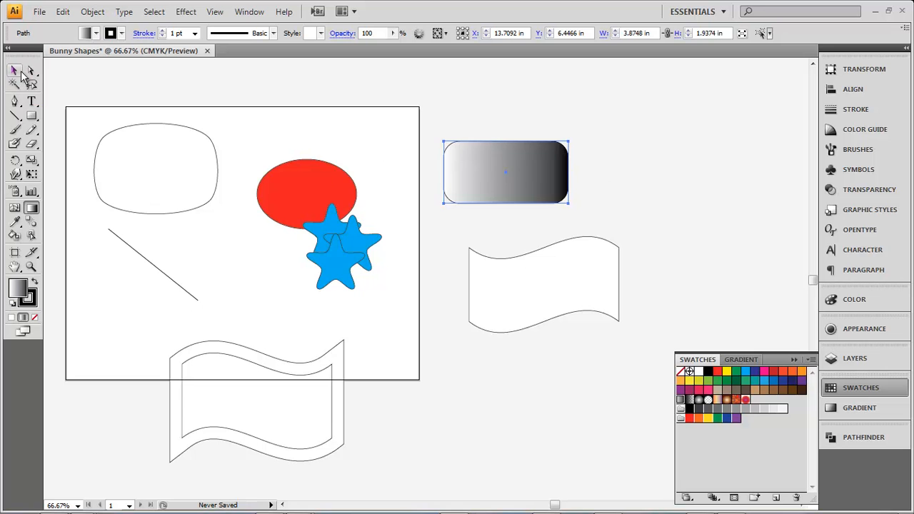
Fill the wavy flag outside the artboard with the radial white-to-black gradient swatch.
{"action": "left_click", "coordinate": [553, 268]}
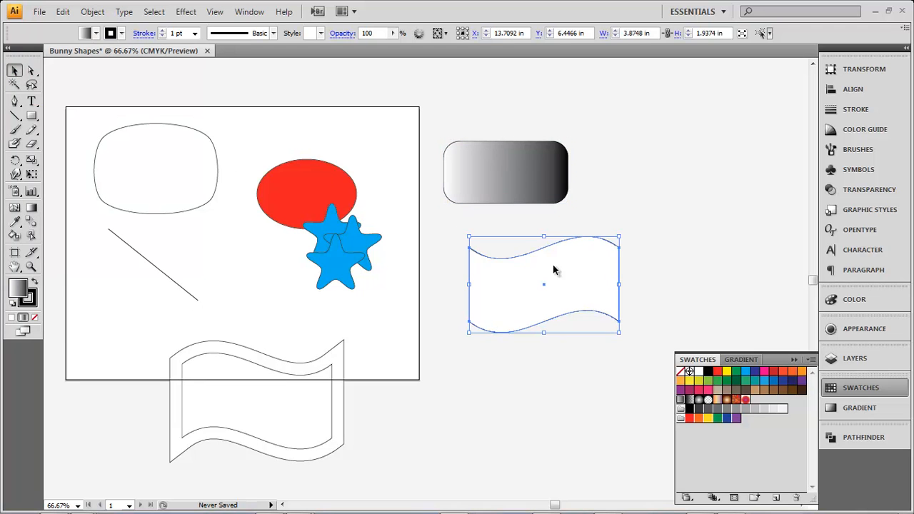
{"action": "left_click", "coordinate": [86, 33]}
{"action": "left_click", "coordinate": [23, 74]}
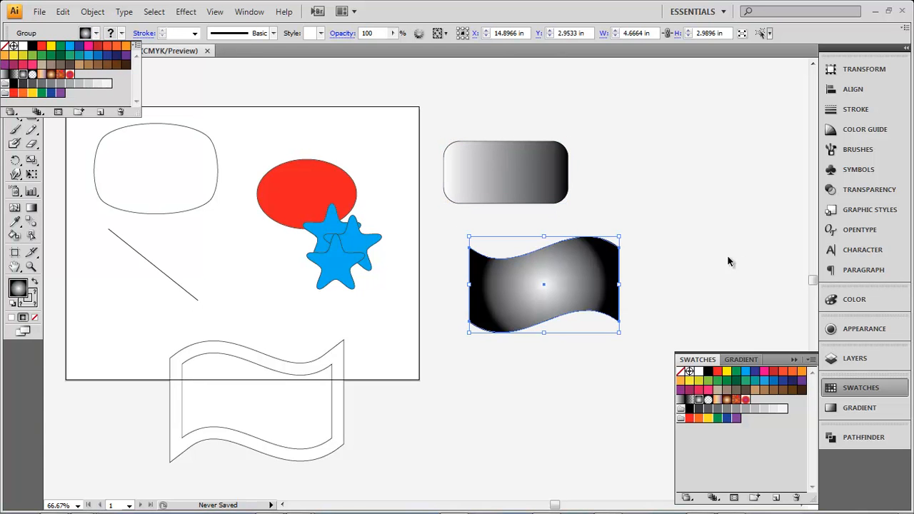
{"action": "left_click", "coordinate": [669, 277]}
{"action": "left_click", "coordinate": [669, 276]}
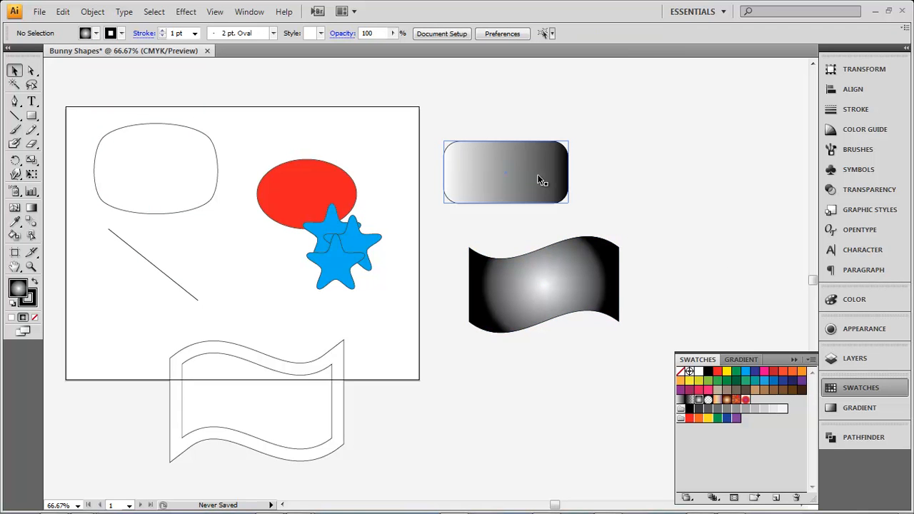
Set the starting color stop of the outer rounded rectangle's linear gradient to dark blue.
{"action": "left_click", "coordinate": [31, 207]}
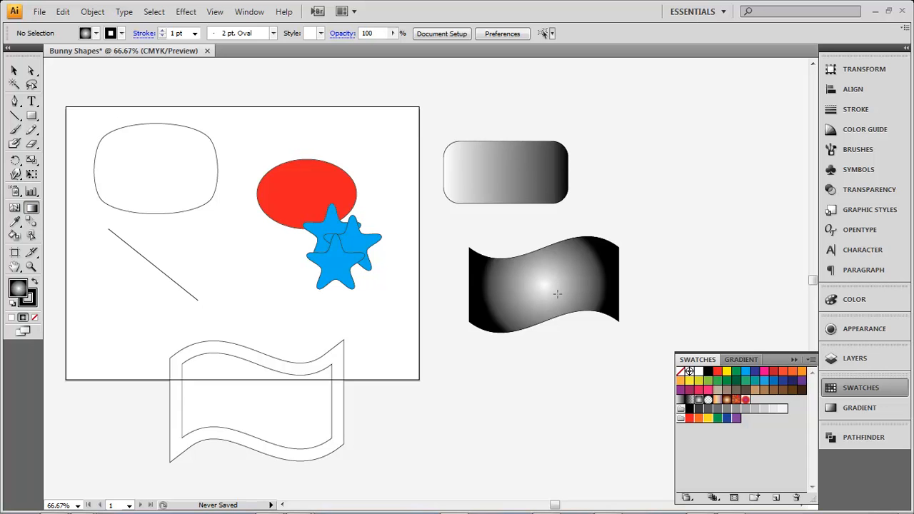
{"action": "left_click", "coordinate": [852, 407]}
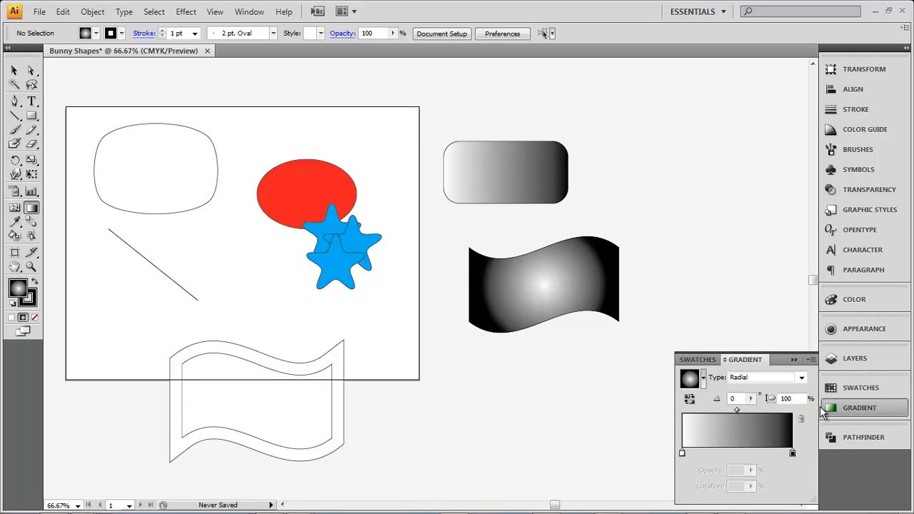
{"action": "left_click", "coordinate": [13, 70]}
{"action": "left_click", "coordinate": [507, 154]}
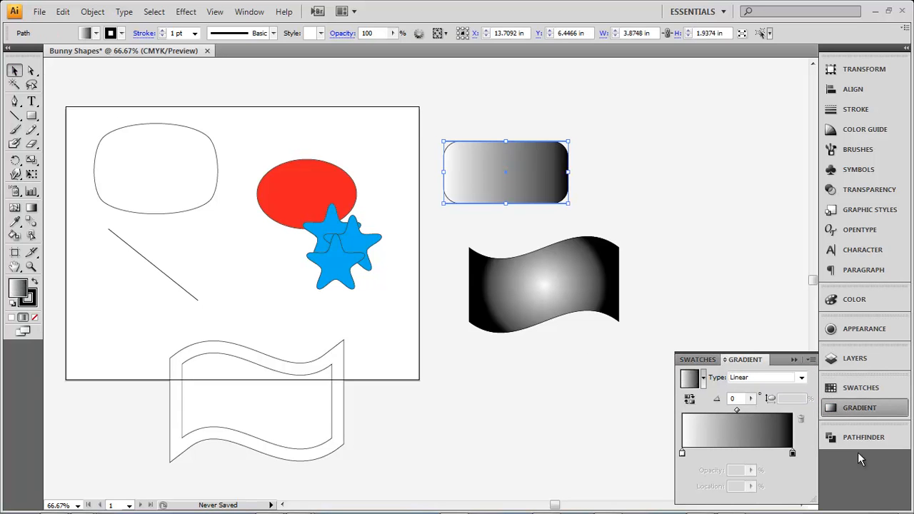
{"action": "double_click", "coordinate": [682, 455]}
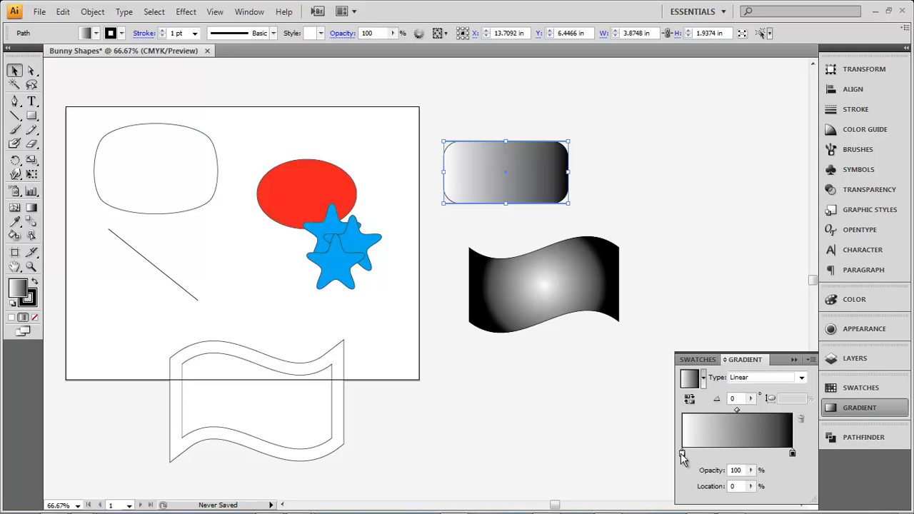
{"action": "left_click", "coordinate": [771, 446]}
{"action": "left_click", "coordinate": [746, 363]}
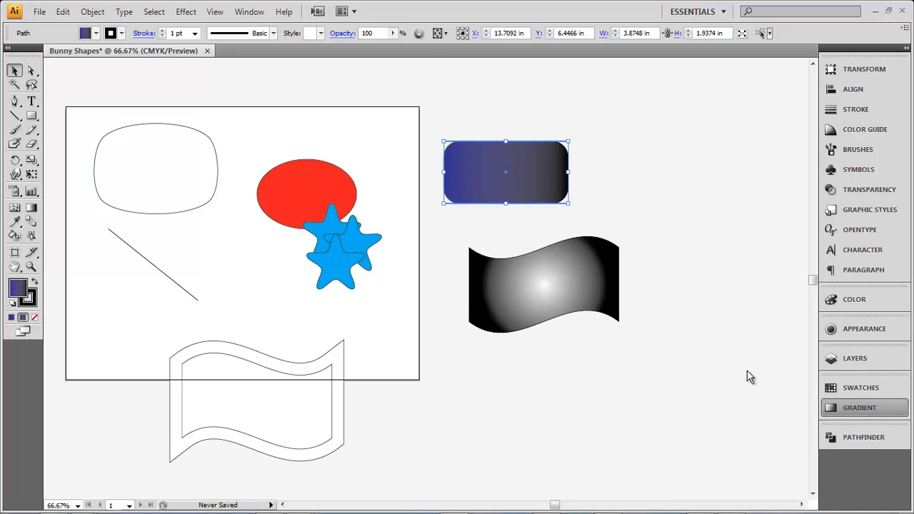
Add a black color stop near the middle of the rounded rectangle's gradient and set its end stop to white.
{"action": "left_click", "coordinate": [832, 408]}
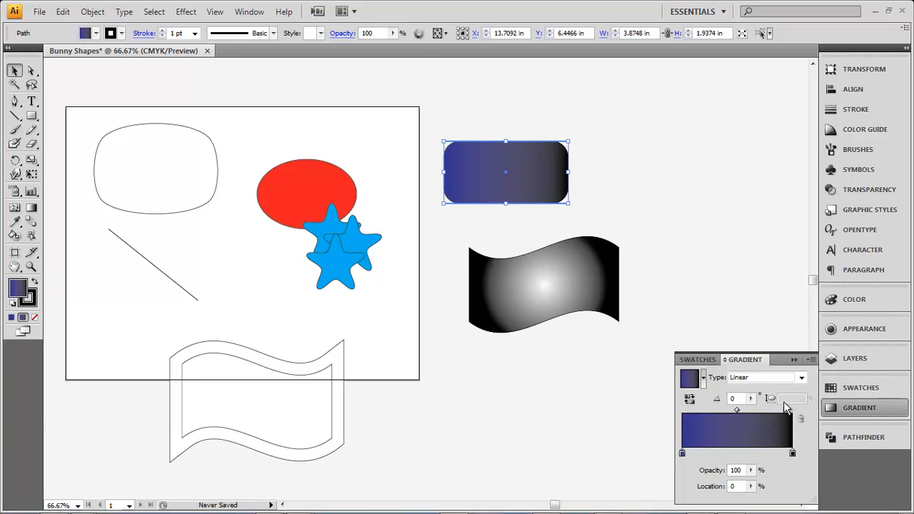
{"action": "left_click_drag", "start_coordinate": [792, 455], "coordinate": [739, 454]}
{"action": "double_click", "coordinate": [793, 454]}
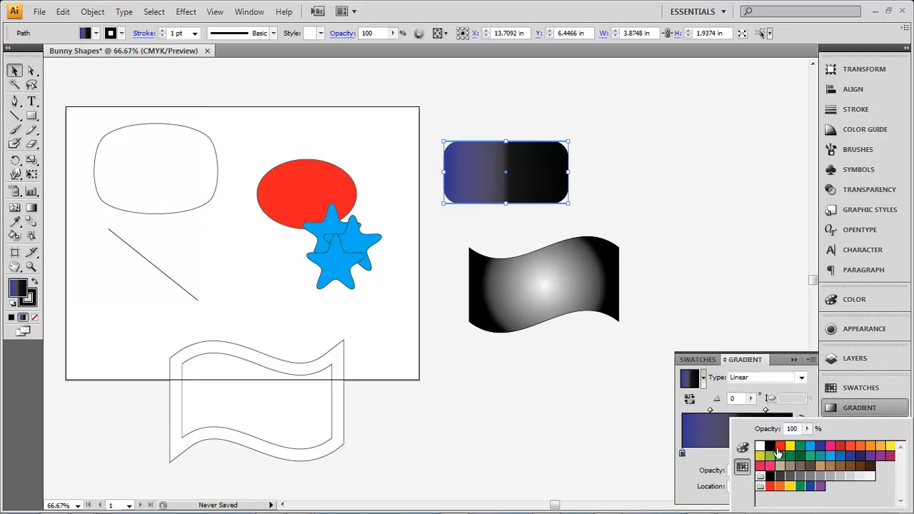
{"action": "left_click", "coordinate": [760, 447]}
{"action": "left_click", "coordinate": [754, 362]}
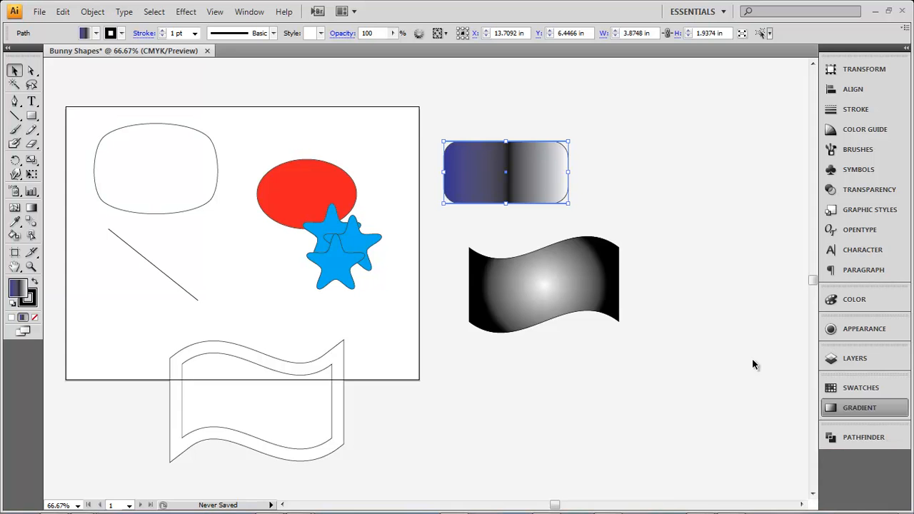
Float the Gradient panel beside the shapes and set the rounded rectangle's middle gradient stop to orange.
{"action": "left_click", "coordinate": [821, 405]}
{"action": "left_click_drag", "start_coordinate": [745, 359], "coordinate": [667, 146]}
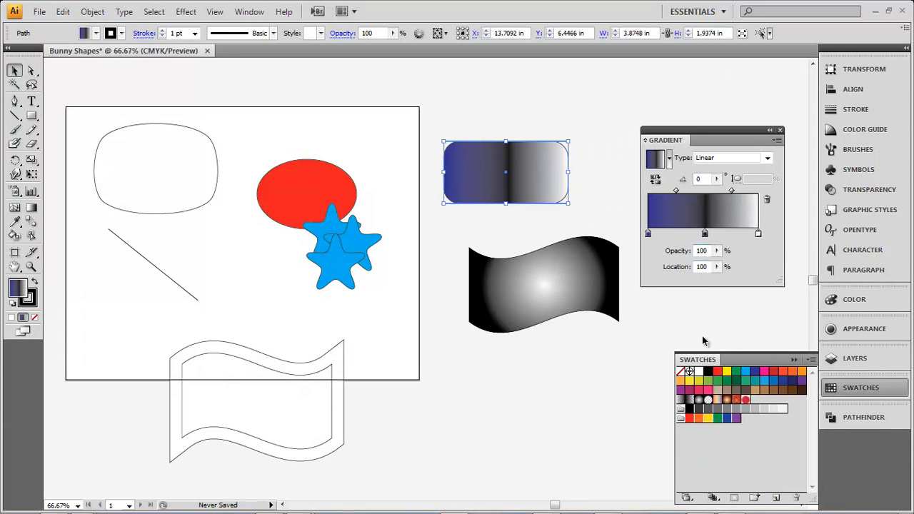
{"action": "double_click", "coordinate": [705, 233]}
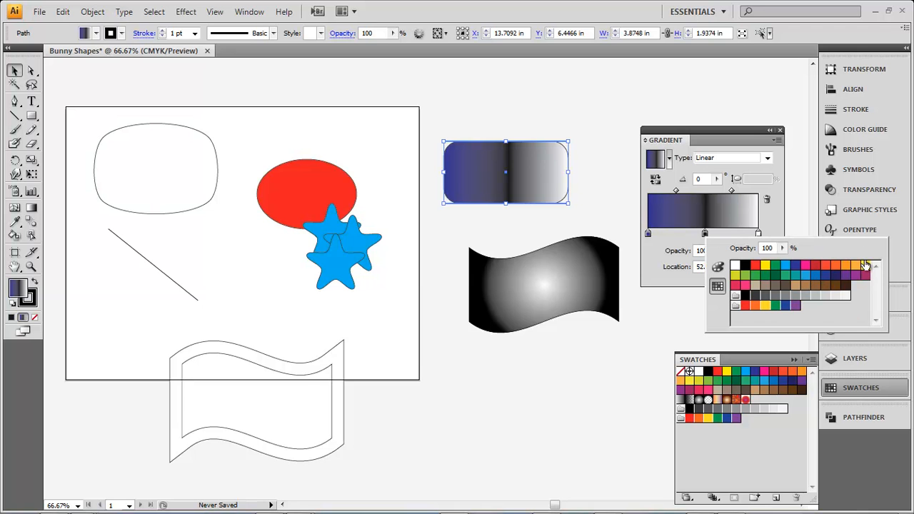
{"action": "left_click", "coordinate": [850, 270]}
{"action": "double_click", "coordinate": [718, 139]}
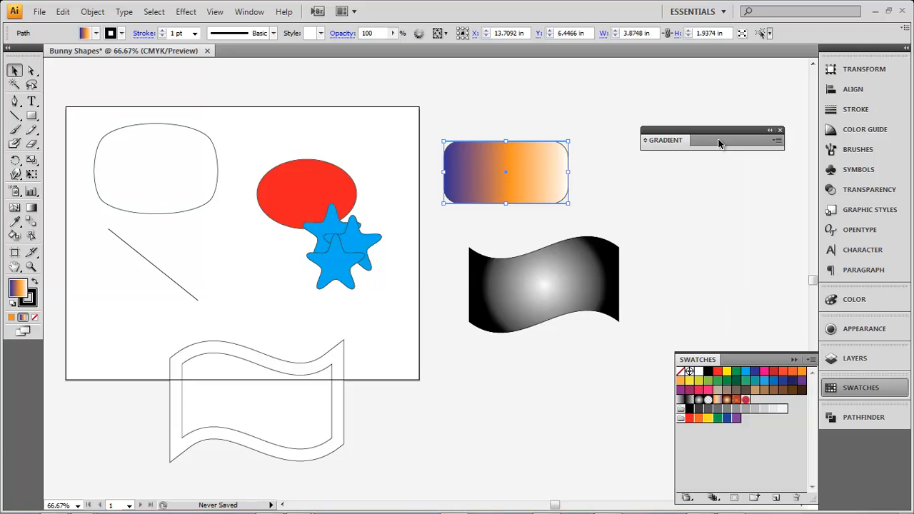
{"action": "left_click", "coordinate": [610, 190]}
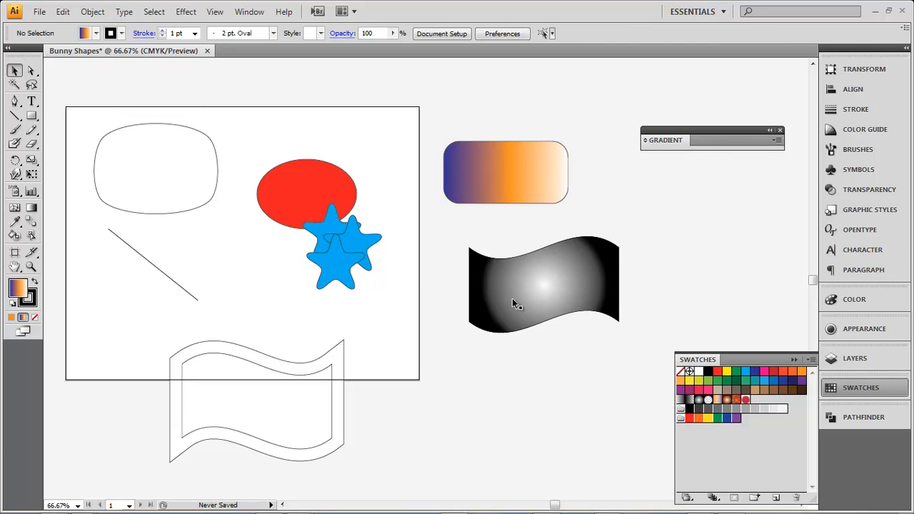
Add two color stops to the wavy flag's radial gradient, at about 44% and 82%, and make the outer one yellow.
{"action": "double_click", "coordinate": [557, 297]}
{"action": "double_click", "coordinate": [680, 220]}
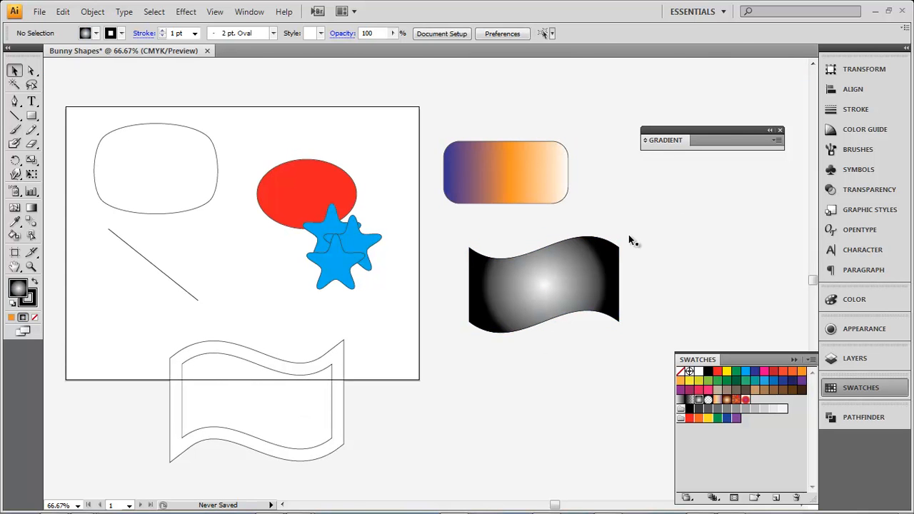
{"action": "double_click", "coordinate": [695, 142]}
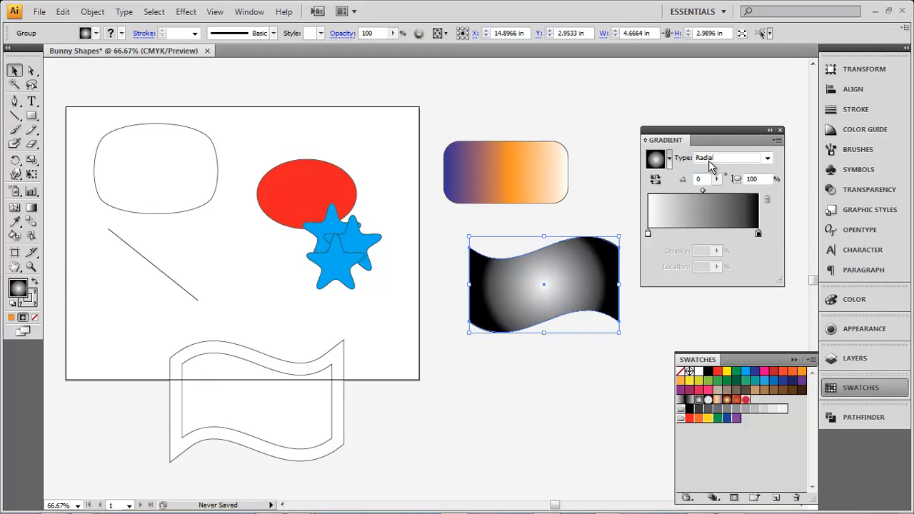
{"action": "left_click", "coordinate": [696, 235]}
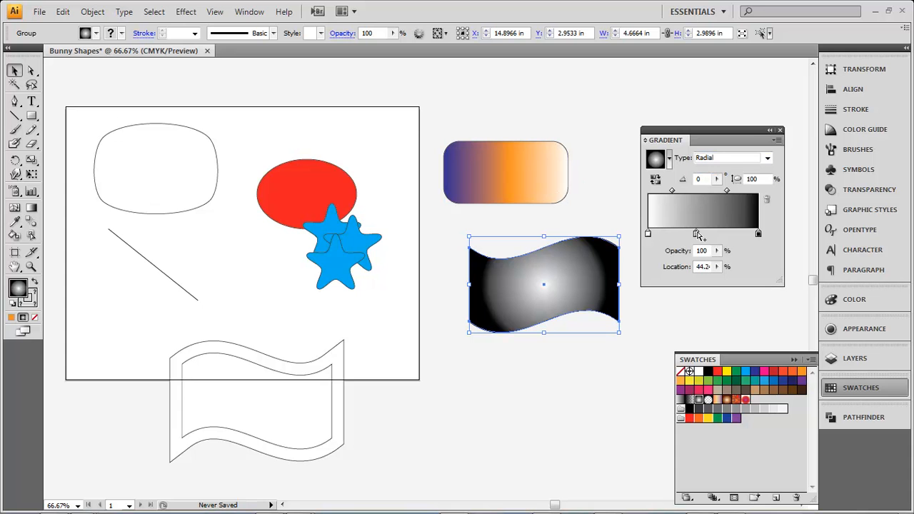
{"action": "left_click", "coordinate": [739, 234]}
{"action": "double_click", "coordinate": [739, 235]}
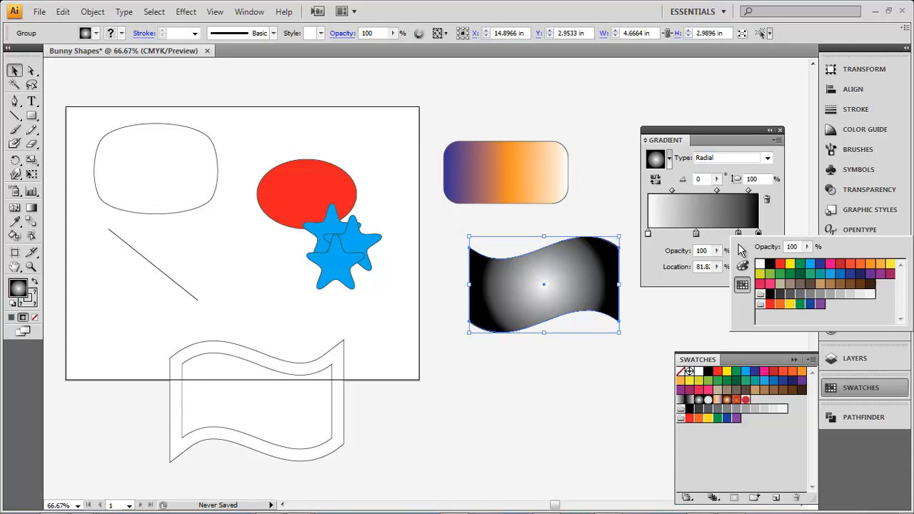
{"action": "left_click", "coordinate": [792, 268]}
Set the flag gradient's middle stop to green and add another stop at about 23%.
{"action": "left_click", "coordinate": [698, 234]}
{"action": "left_click_drag", "start_coordinate": [697, 235], "coordinate": [699, 237]}
{"action": "double_click", "coordinate": [700, 236]}
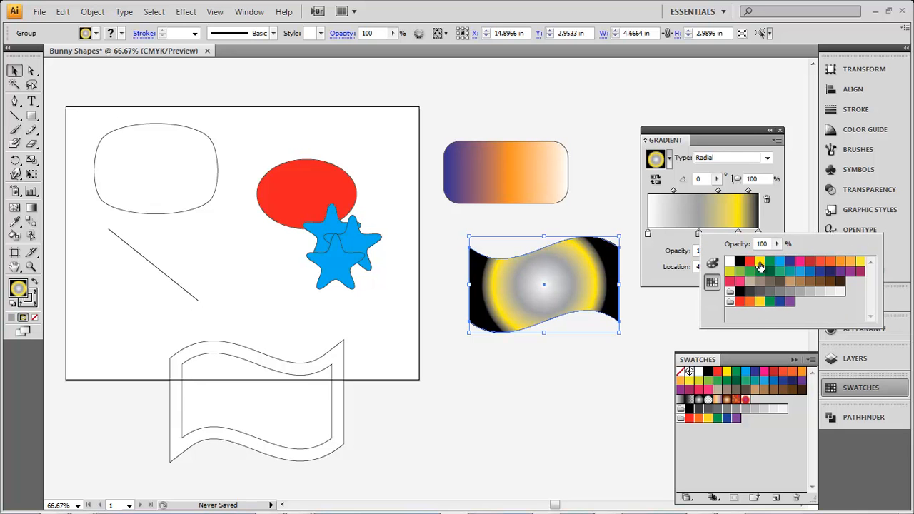
{"action": "left_click", "coordinate": [770, 261]}
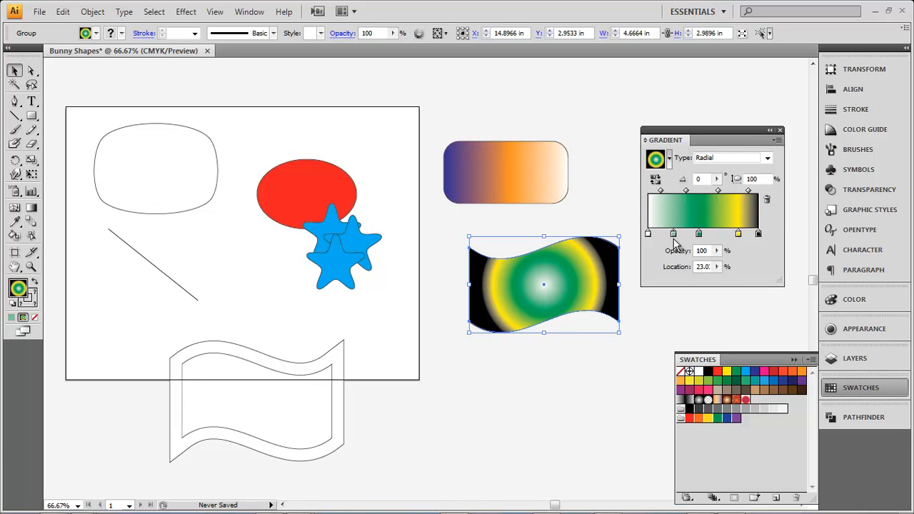
Try the Radial gradient type on the outer rounded rectangle and switch it back to Linear.
{"action": "left_click", "coordinate": [499, 160]}
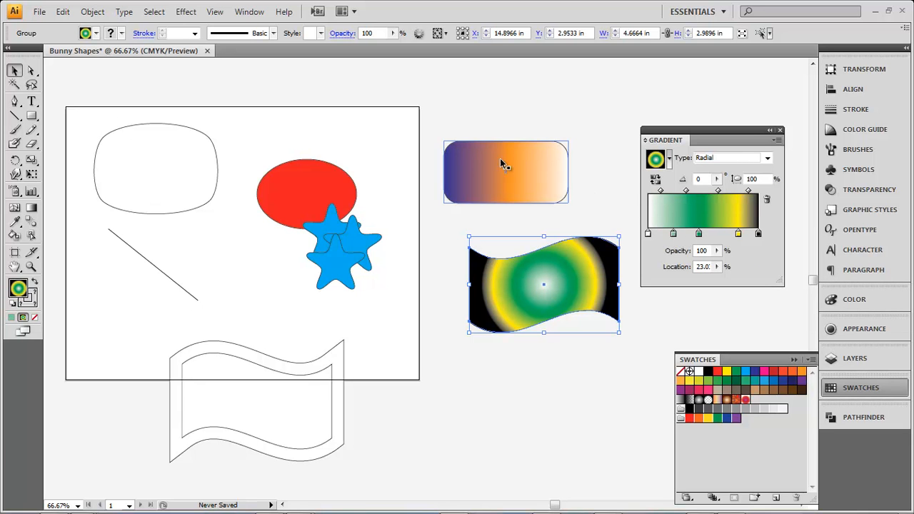
{"action": "left_click", "coordinate": [767, 158]}
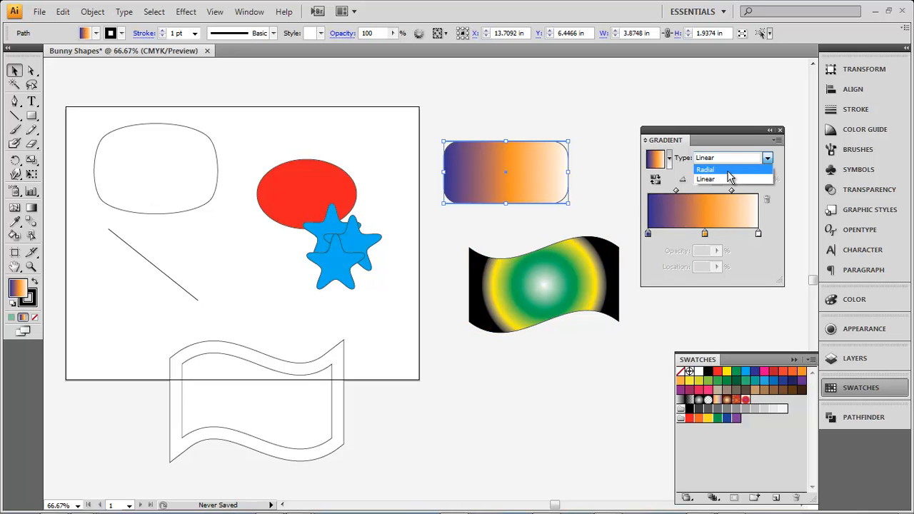
{"action": "left_click", "coordinate": [723, 170]}
{"action": "left_click", "coordinate": [763, 157]}
{"action": "left_click", "coordinate": [740, 180]}
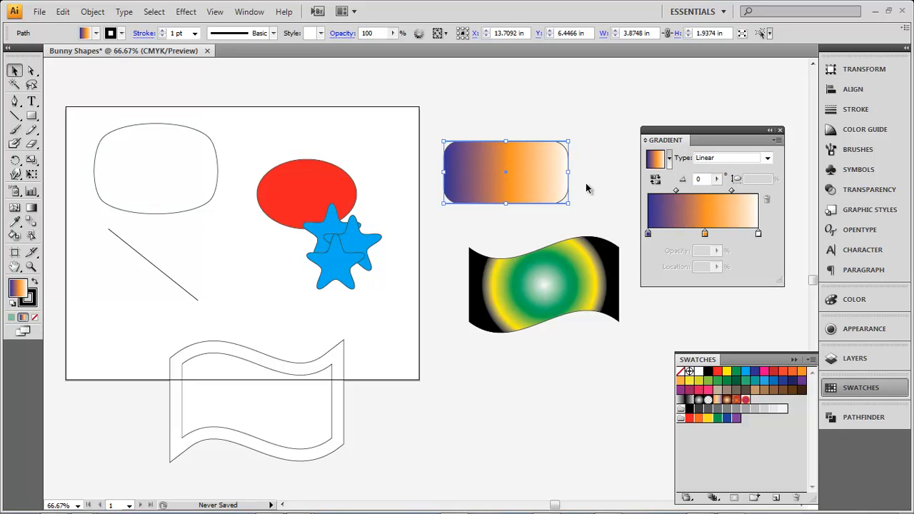
{"action": "left_click", "coordinate": [612, 138]}
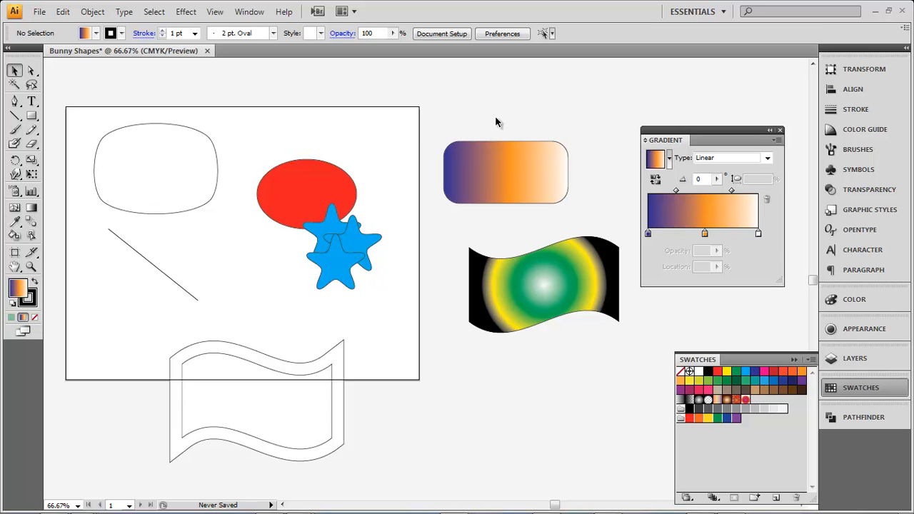
Move the rightmost blue star onto the center of the gradient rounded rectangle and select both shapes.
{"action": "left_click_drag", "start_coordinate": [353, 251], "coordinate": [505, 170]}
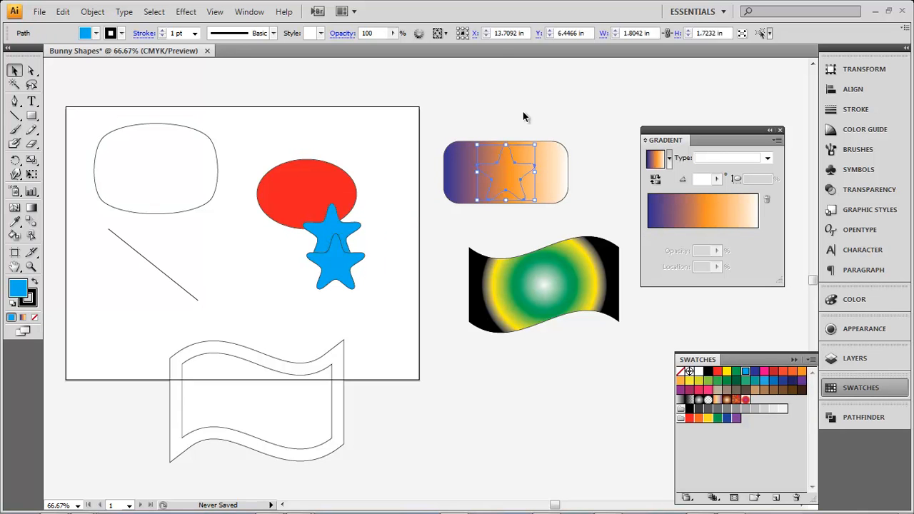
{"action": "left_click_drag", "start_coordinate": [579, 122], "coordinate": [460, 227]}
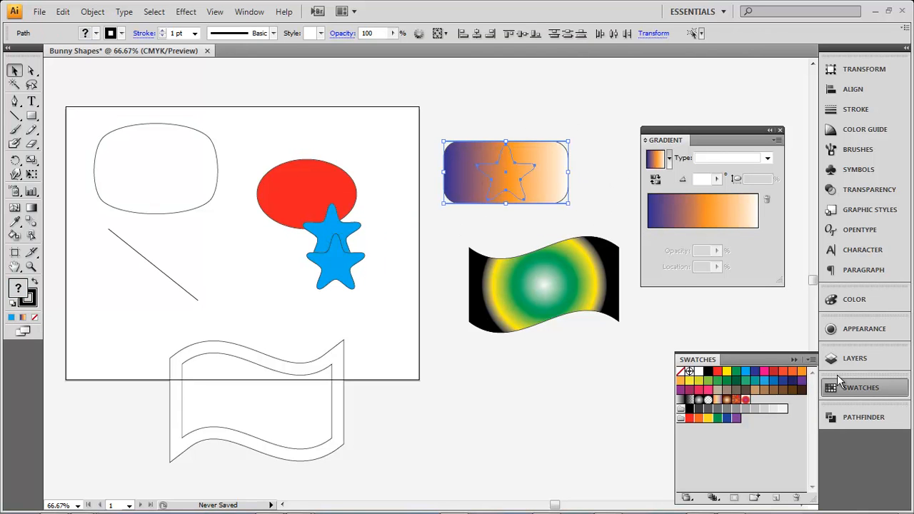
{"action": "left_click", "coordinate": [514, 184]}
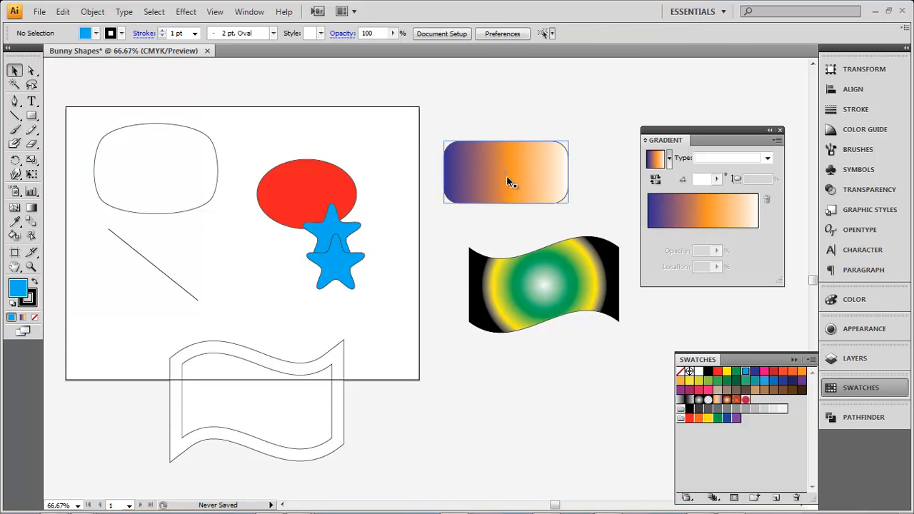
{"action": "left_click_drag", "start_coordinate": [475, 107], "coordinate": [527, 201]}
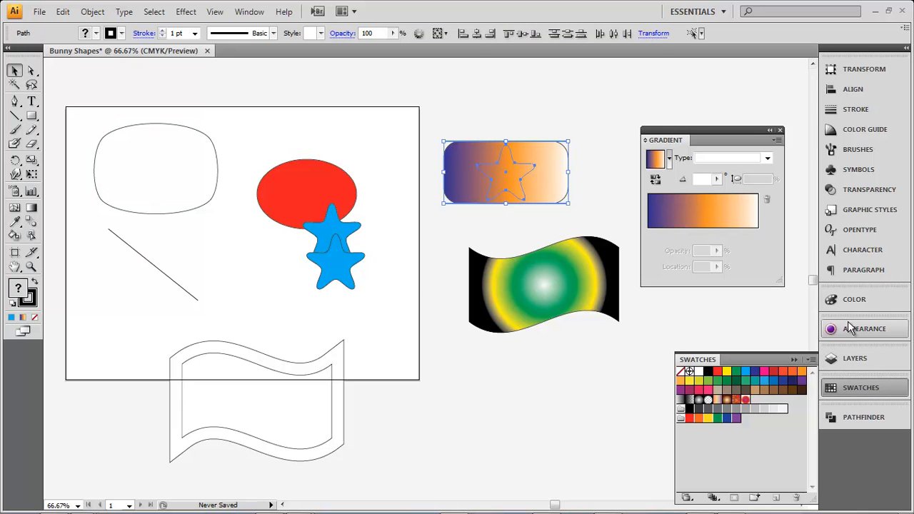
Dock the Gradient panel, collapse the Swatches panel and float the Pathfinder panel beside the shapes.
{"action": "left_click", "coordinate": [769, 130]}
{"action": "left_click_drag", "start_coordinate": [684, 152], "coordinate": [847, 435]}
{"action": "left_click", "coordinate": [792, 360]}
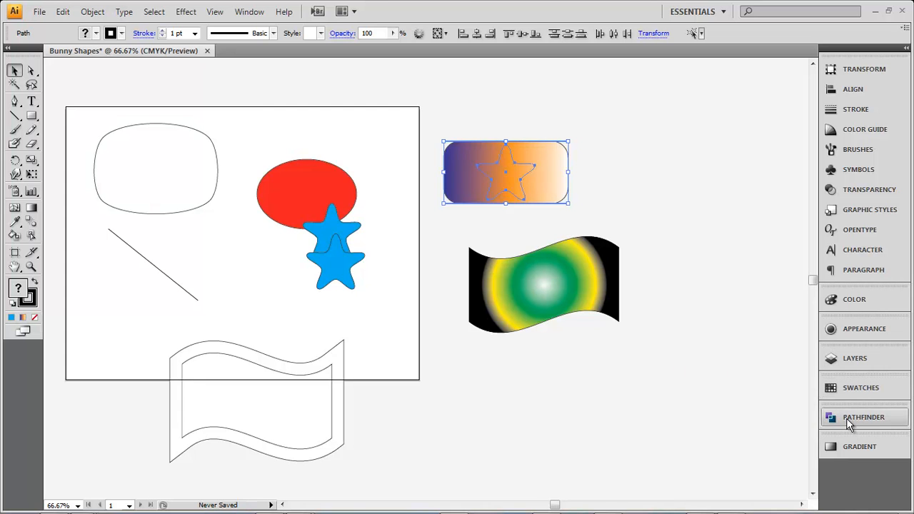
{"action": "left_click", "coordinate": [250, 12]}
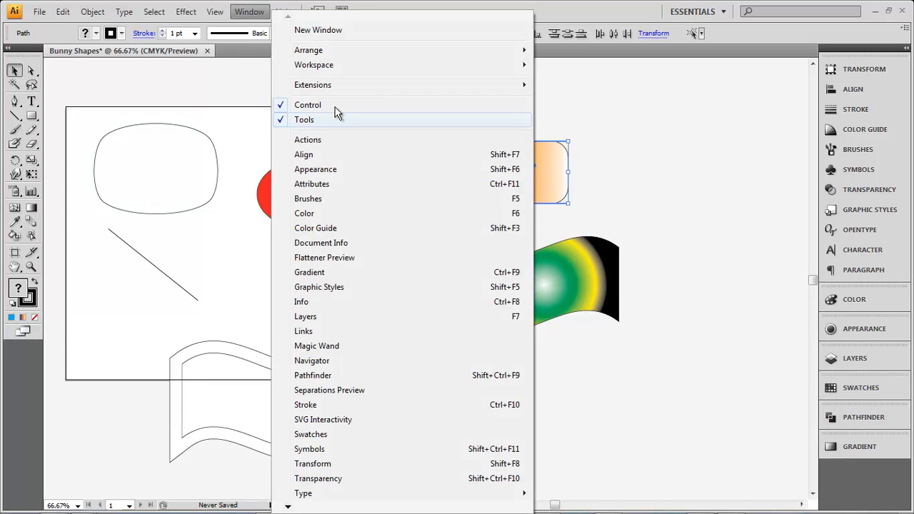
{"action": "left_click", "coordinate": [687, 253]}
{"action": "left_click", "coordinate": [841, 417]}
{"action": "left_click_drag", "start_coordinate": [704, 412], "coordinate": [664, 134]}
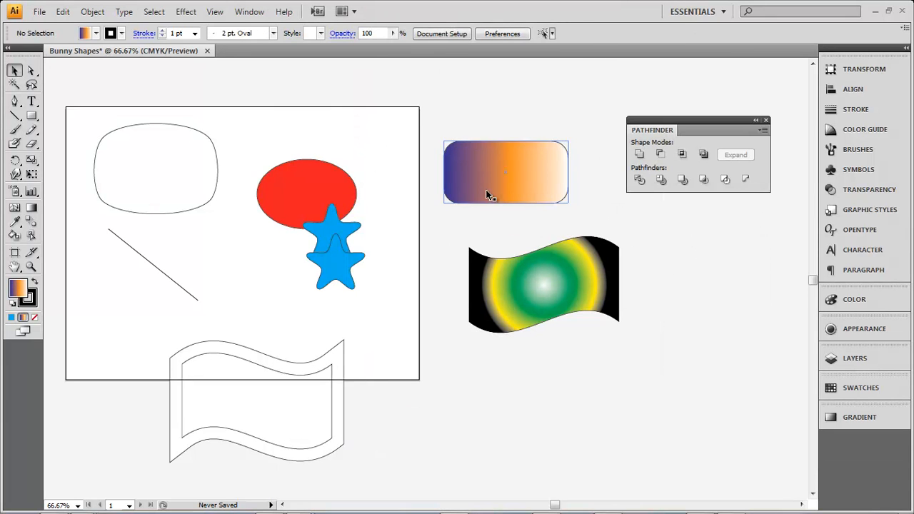
Try Minus Front on the gradient rounded rectangle and the star lying within it.
{"action": "left_click_drag", "start_coordinate": [472, 81], "coordinate": [547, 215]}
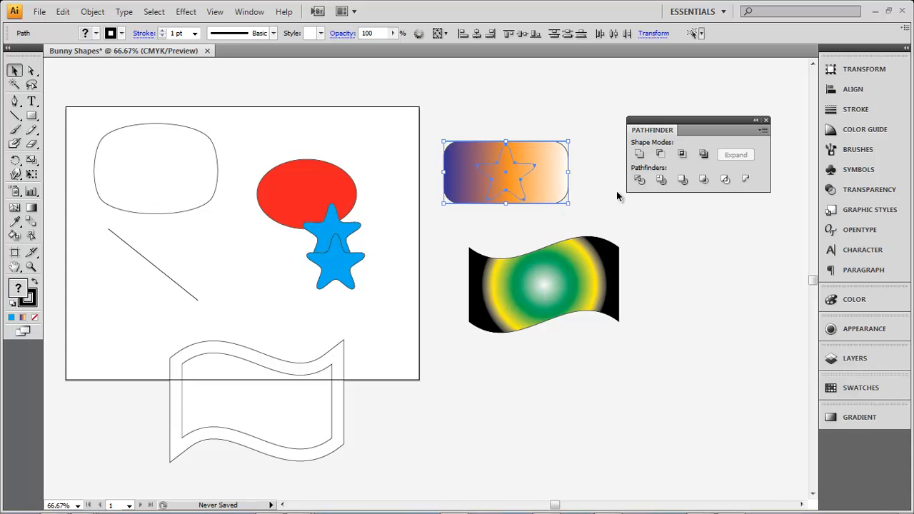
{"action": "left_click", "coordinate": [662, 156]}
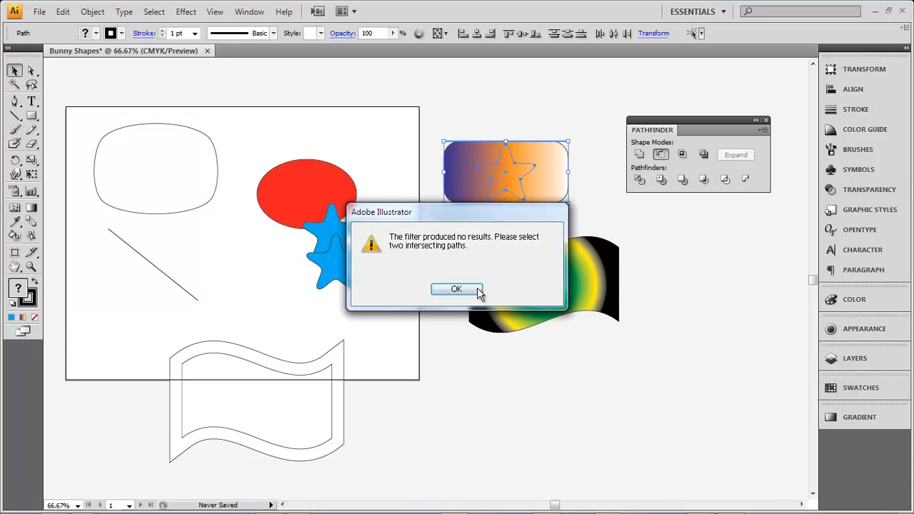
{"action": "left_click", "coordinate": [477, 293]}
Shrink the gradient rounded rectangle to about 2.54 by 1.27 in and shift it so the star extends below its edge.
{"action": "left_click", "coordinate": [577, 193]}
{"action": "left_click", "coordinate": [504, 175]}
{"action": "left_click_drag", "start_coordinate": [505, 141], "coordinate": [527, 152]}
Try Minus Front on the overlapping rounded rectangle and star, and undo the subtraction.
{"action": "left_click_drag", "start_coordinate": [563, 192], "coordinate": [503, 161]}
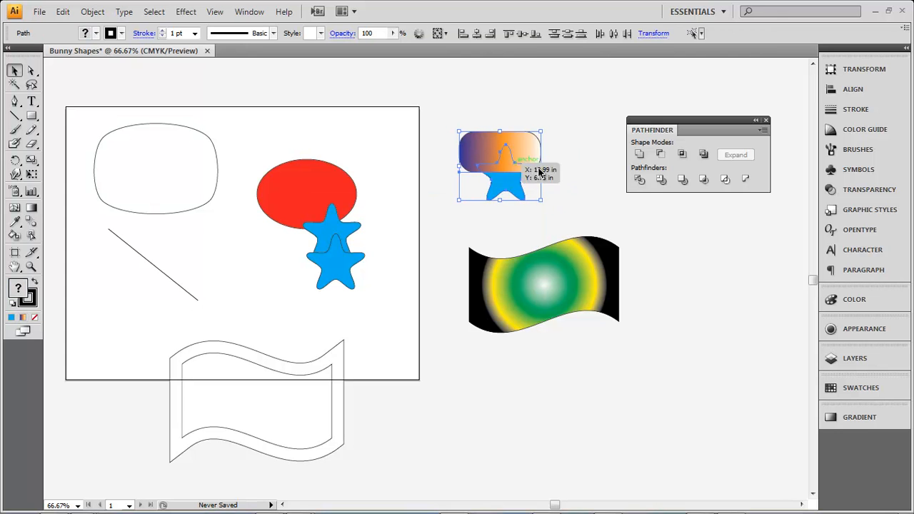
{"action": "left_click", "coordinate": [661, 155]}
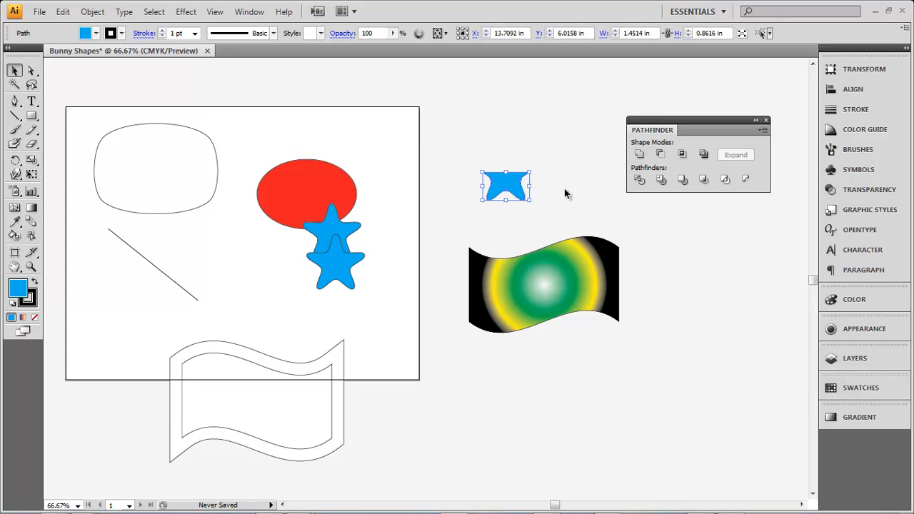
{"action": "left_click", "coordinate": [461, 146]}
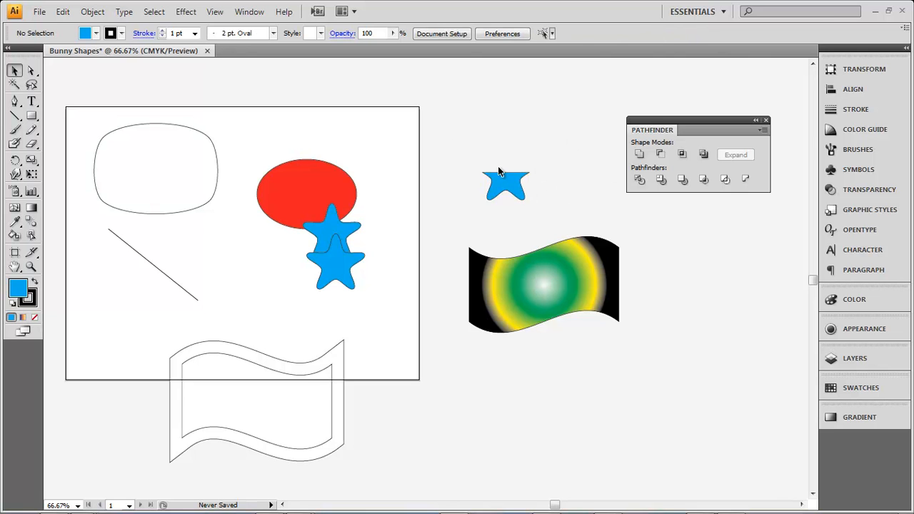
{"action": "key", "text": "ctrl+z"}
Cut the star out of the gradient rounded rectangle with Minus Back.
{"action": "left_click_drag", "start_coordinate": [568, 203], "coordinate": [467, 138]}
{"action": "left_click", "coordinate": [746, 179]}
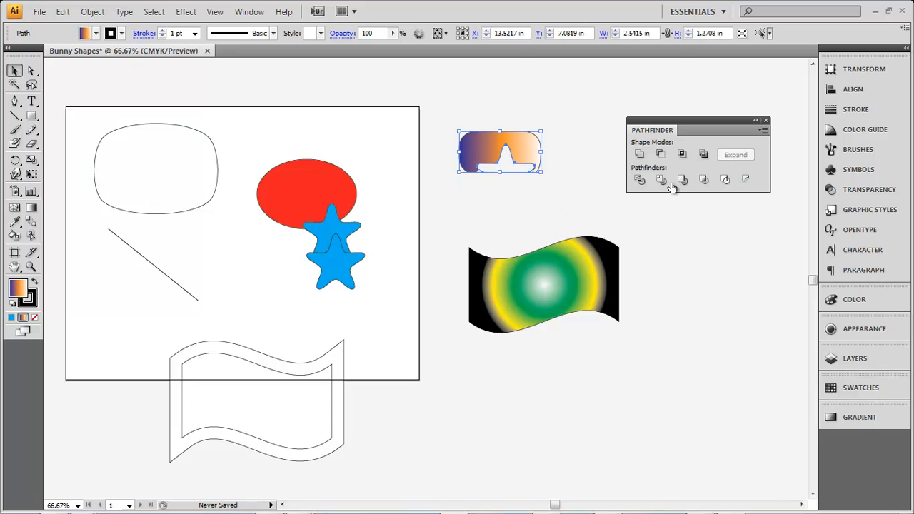
Check the shape cut with Minus Back, and undo the cut to restore the overlapping gradient rounded rectangle and star.
{"action": "left_click", "coordinate": [575, 187]}
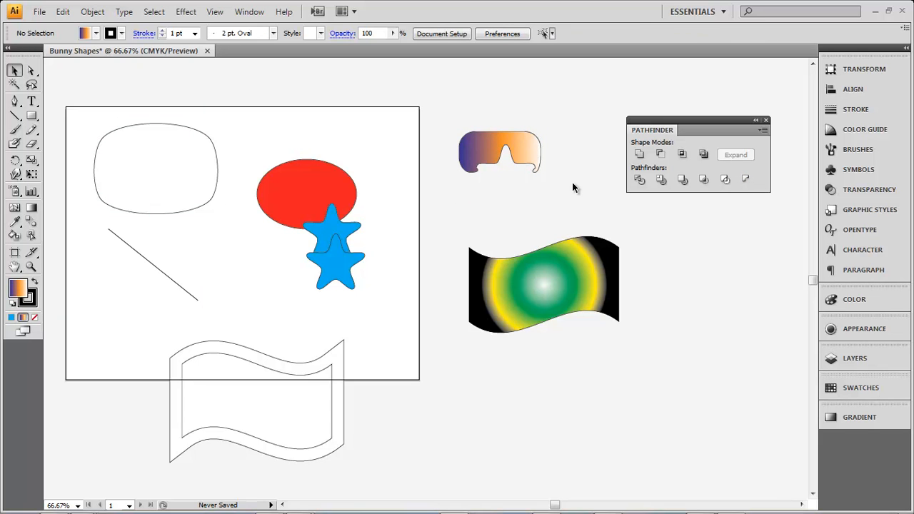
{"action": "left_click", "coordinate": [526, 154]}
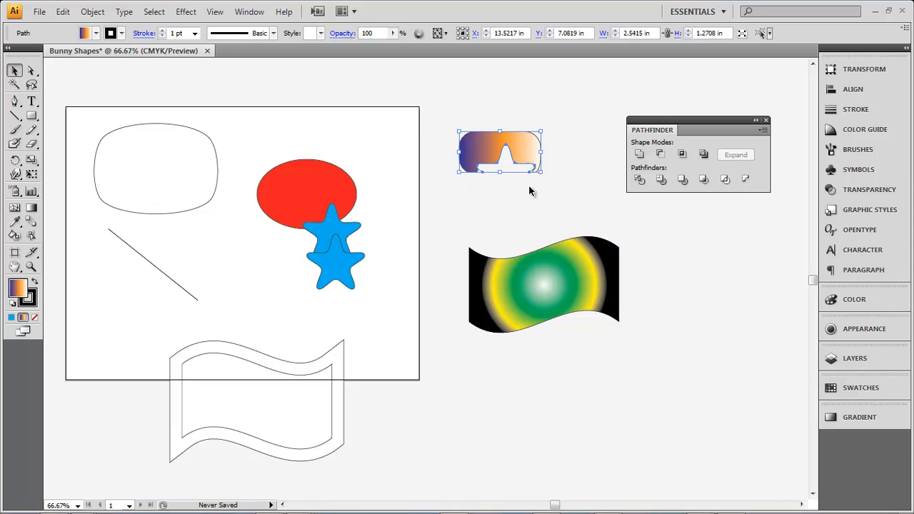
{"action": "left_click", "coordinate": [569, 175]}
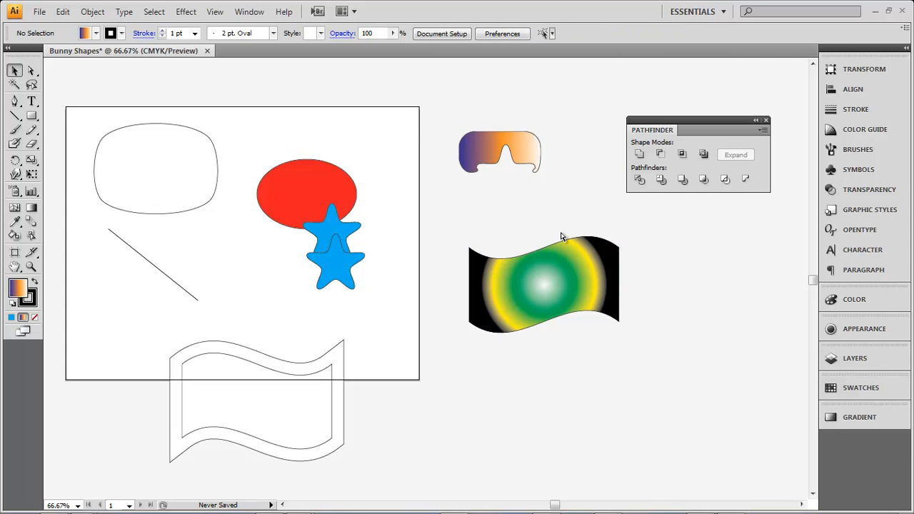
{"action": "key", "text": "ctrl+z"}
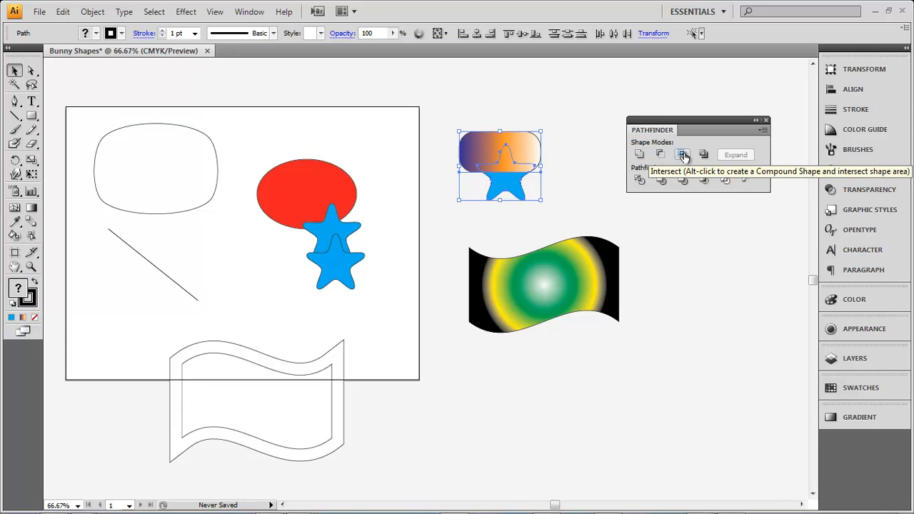
Try Intersect on the overlapping gradient rounded rectangle and star, and undo the intersection.
{"action": "left_click", "coordinate": [681, 154]}
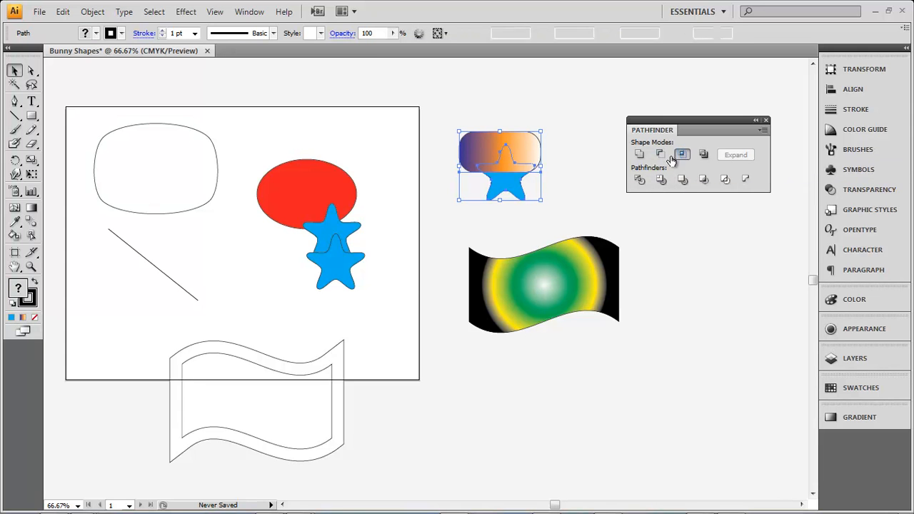
{"action": "left_click", "coordinate": [558, 164]}
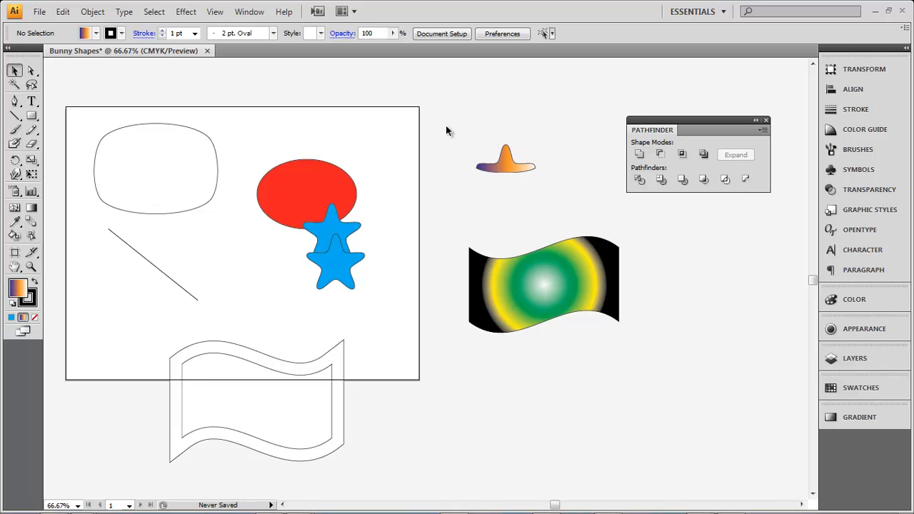
{"action": "key", "text": "ctrl+z"}
{"action": "key", "text": "ctrl+z"}
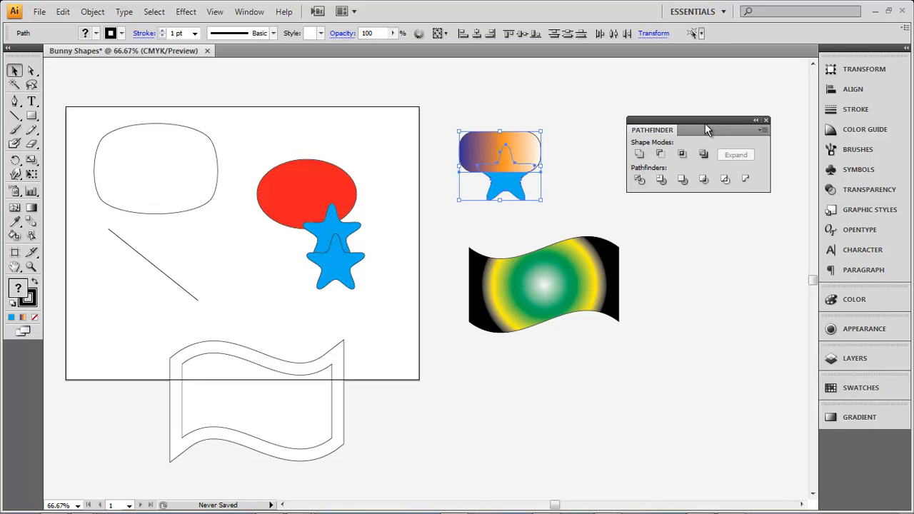
Dock the collapsed Pathfinder panel below Gradient, and float the Transparency panel beside the rounded rectangle and star.
{"action": "left_click", "coordinate": [756, 121]}
{"action": "left_click_drag", "start_coordinate": [685, 134], "coordinate": [867, 433]}
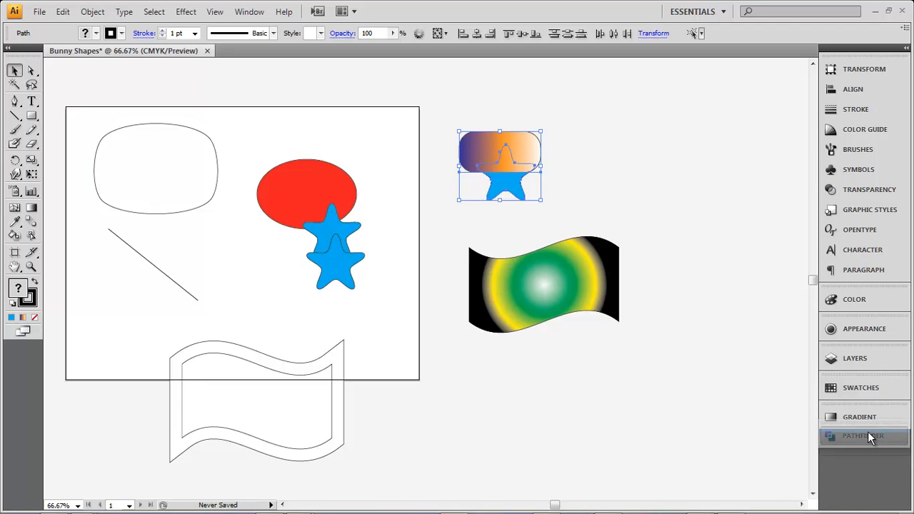
{"action": "left_click", "coordinate": [864, 193]}
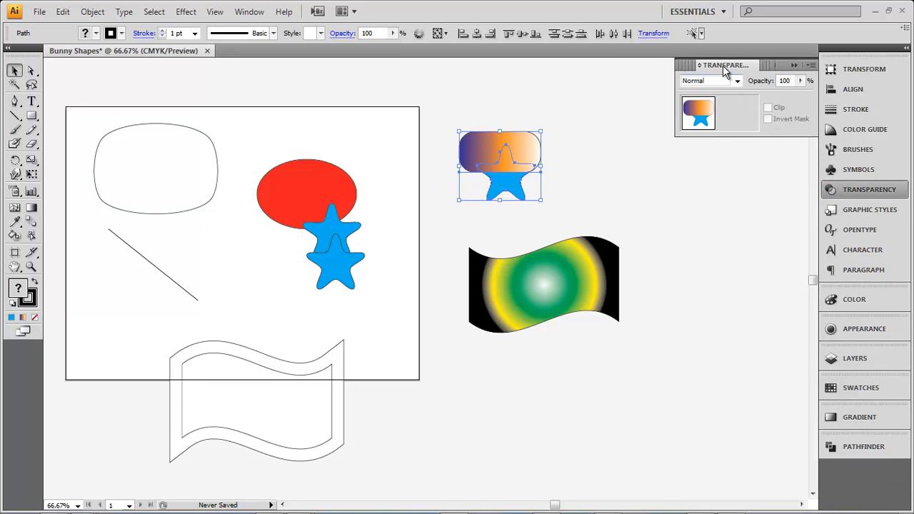
{"action": "left_click_drag", "start_coordinate": [725, 67], "coordinate": [617, 110]}
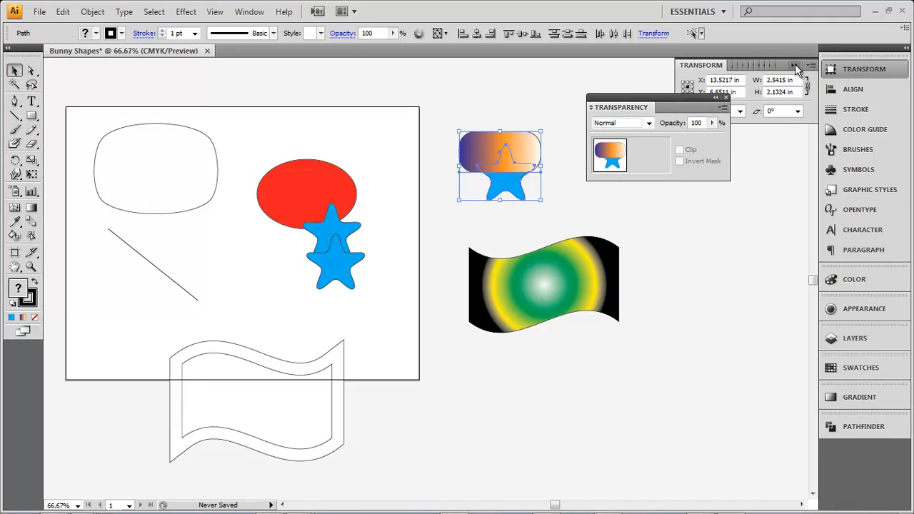
Try the Multiply and Darken blending modes on the overlapping gradient rounded rectangle and star.
{"action": "left_click", "coordinate": [649, 122]}
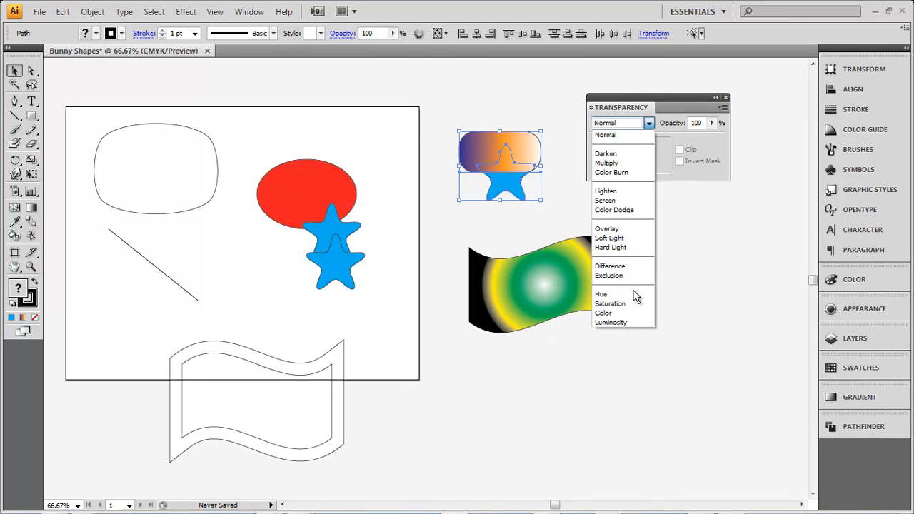
{"action": "left_click", "coordinate": [620, 165]}
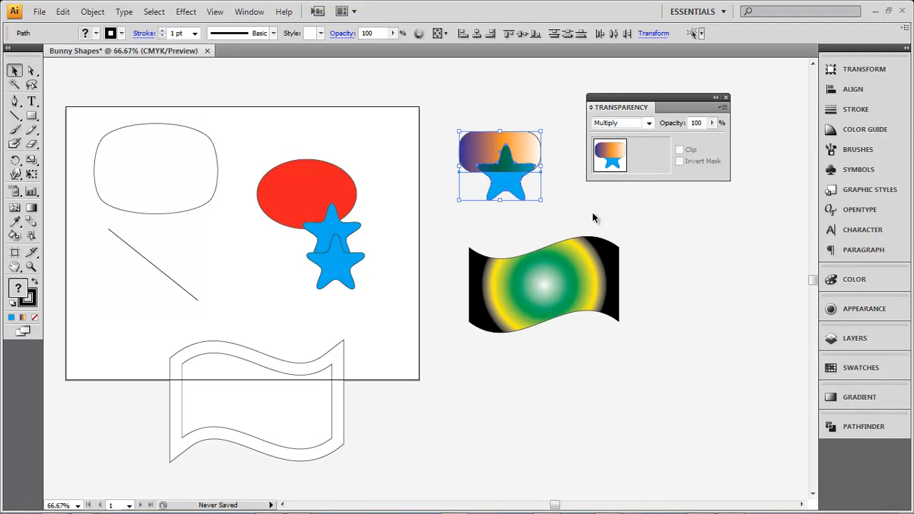
{"action": "left_click", "coordinate": [648, 123]}
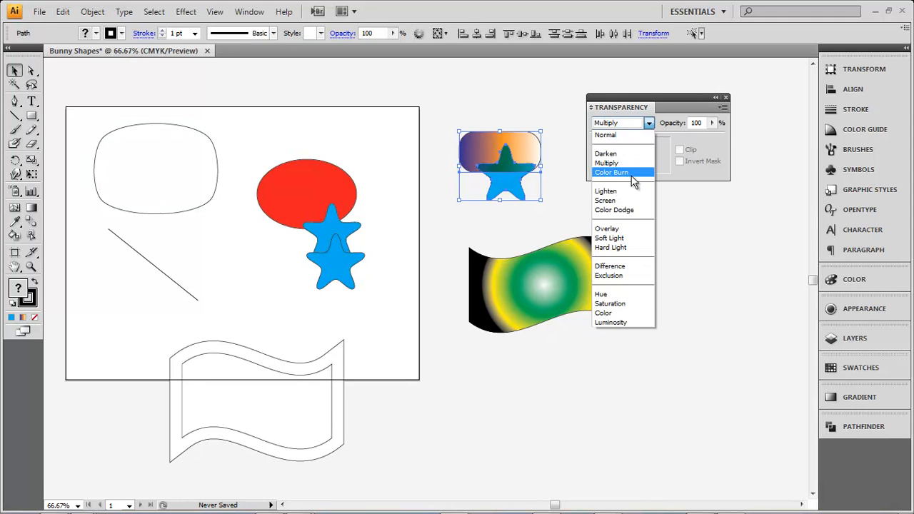
{"action": "left_click", "coordinate": [618, 151]}
Apply the Lighten blending mode to the gradient rounded rectangle and star, and dock the collapsed Transparency panel below Pathfinder.
{"action": "left_click", "coordinate": [648, 123]}
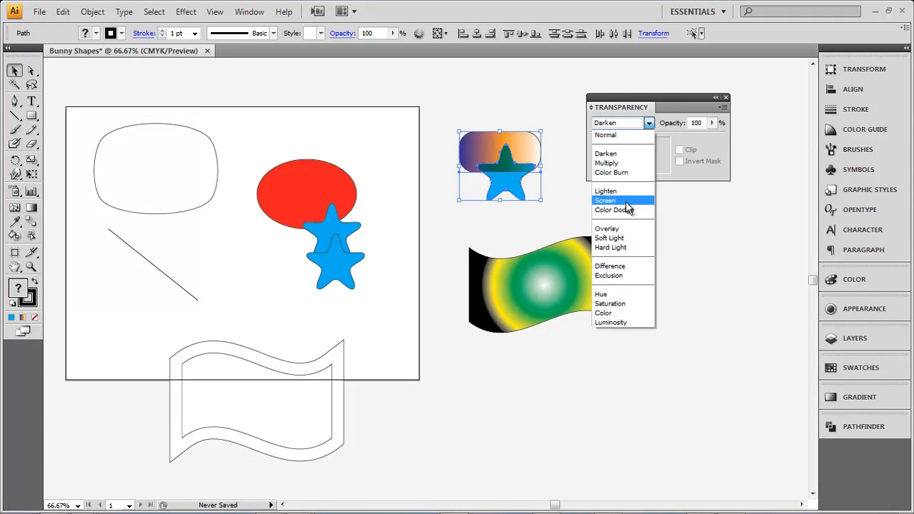
{"action": "left_click", "coordinate": [620, 198]}
{"action": "left_click_drag", "start_coordinate": [652, 106], "coordinate": [696, 107]}
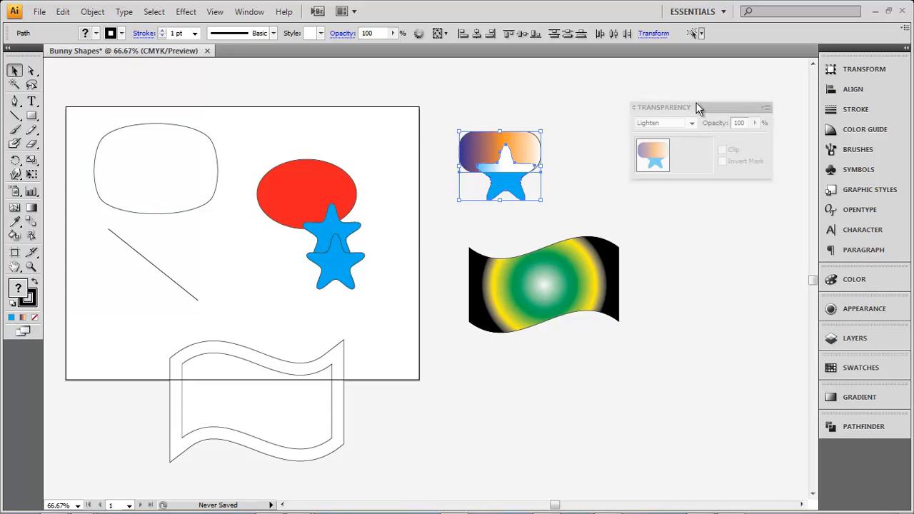
{"action": "left_click", "coordinate": [566, 186]}
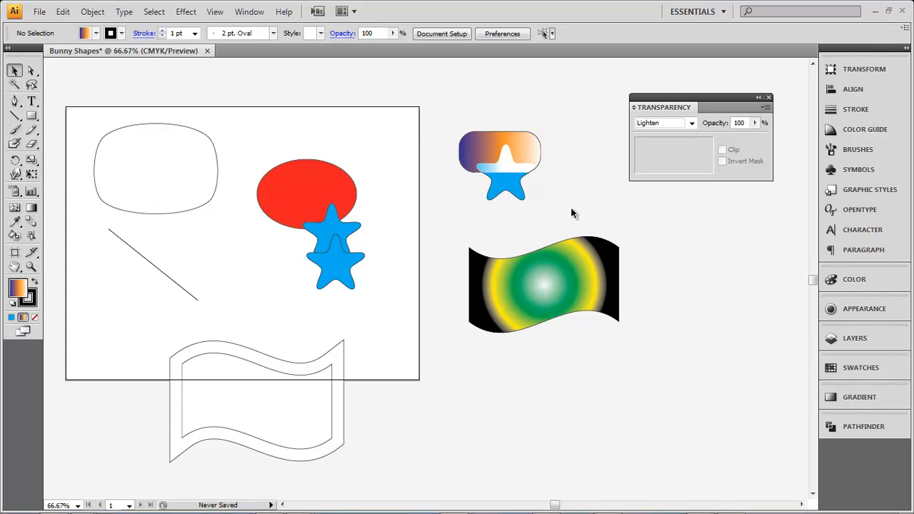
{"action": "left_click", "coordinate": [759, 97]}
{"action": "left_click_drag", "start_coordinate": [714, 126], "coordinate": [867, 452]}
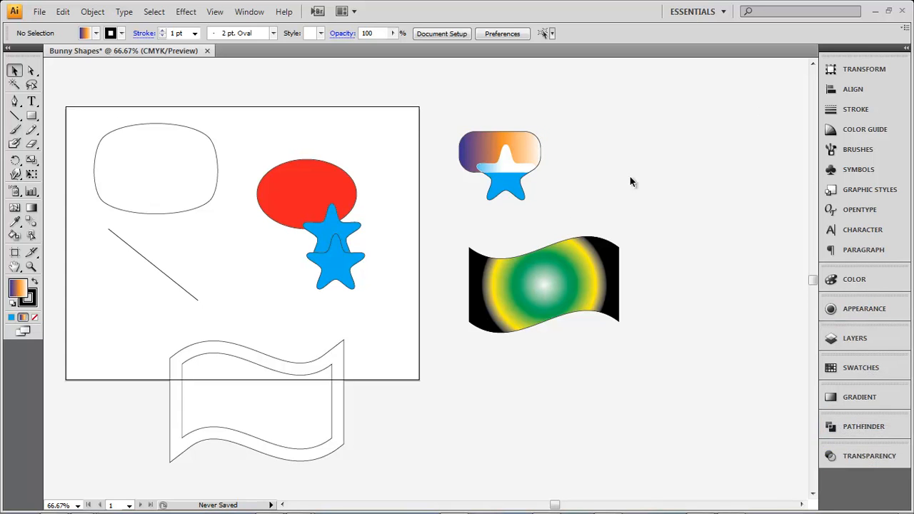